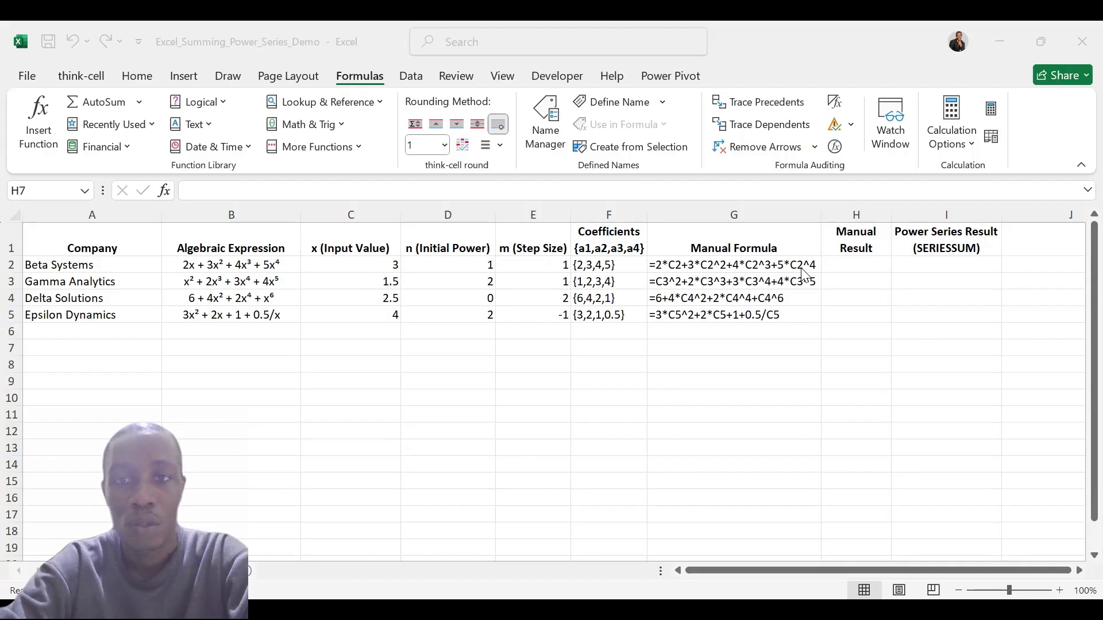
# Copy Beta Systems' manual formula from G2 without its leading apostrophe and paste it into H2 as a live formula.
pyautogui.click(802, 268)
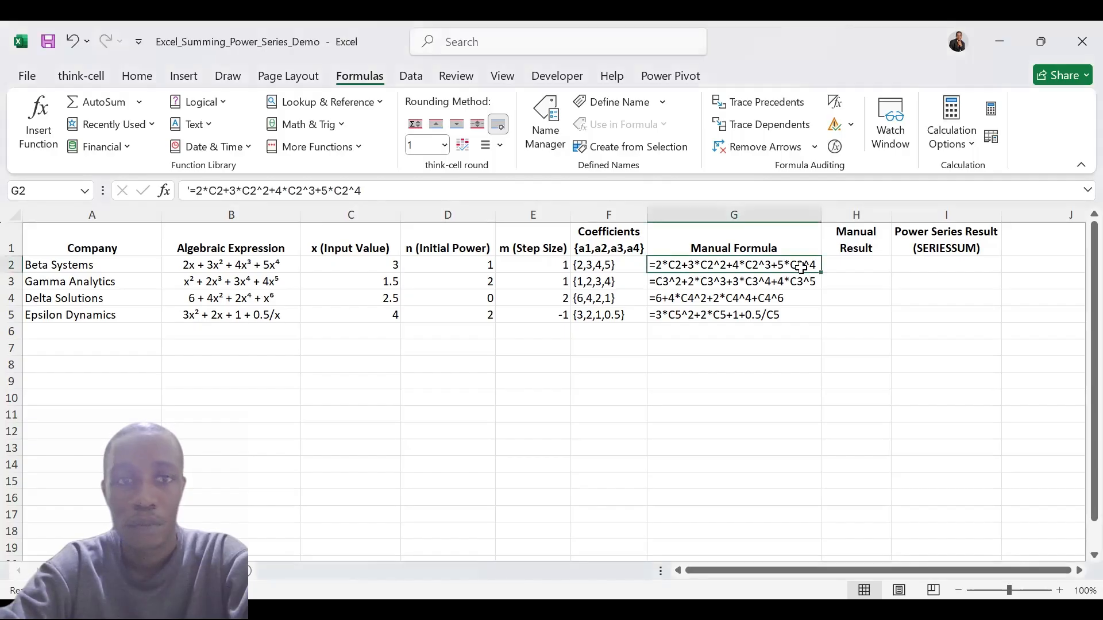
pyautogui.click(191, 190)
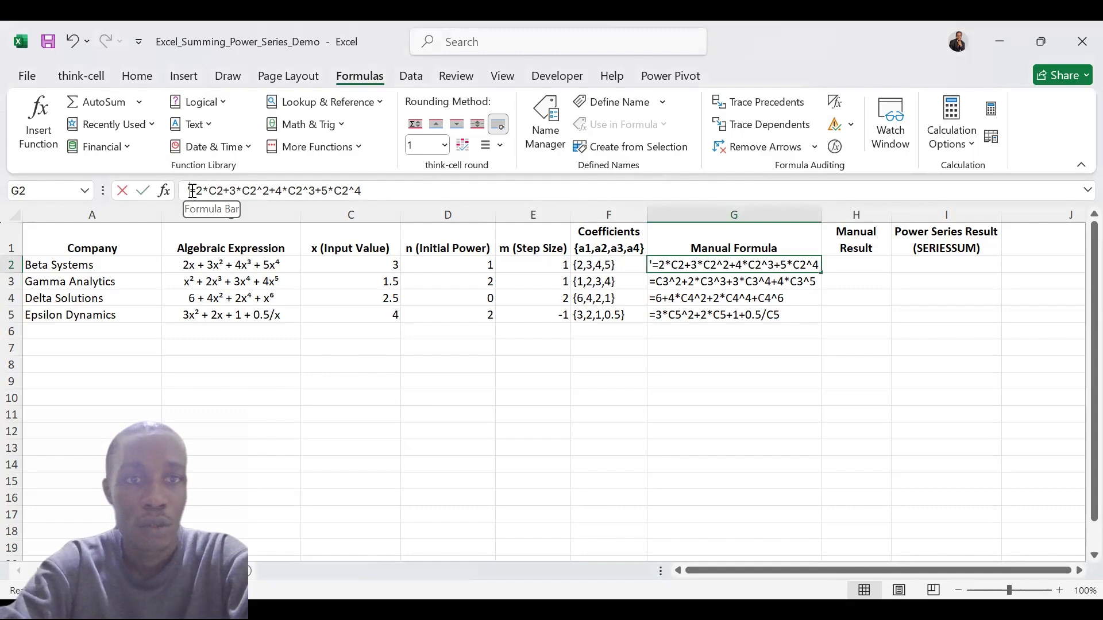
pyautogui.moveTo(192, 190); pyautogui.dragTo(372, 189)
pyautogui.hotkey('ctrl', 'c')
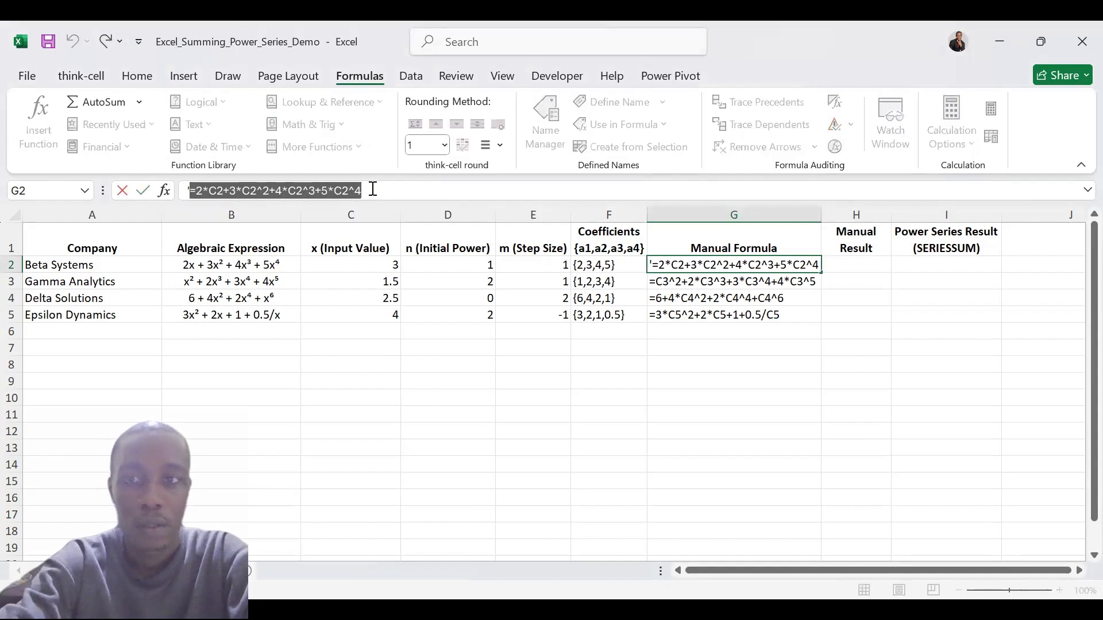
pyautogui.press('Escape')
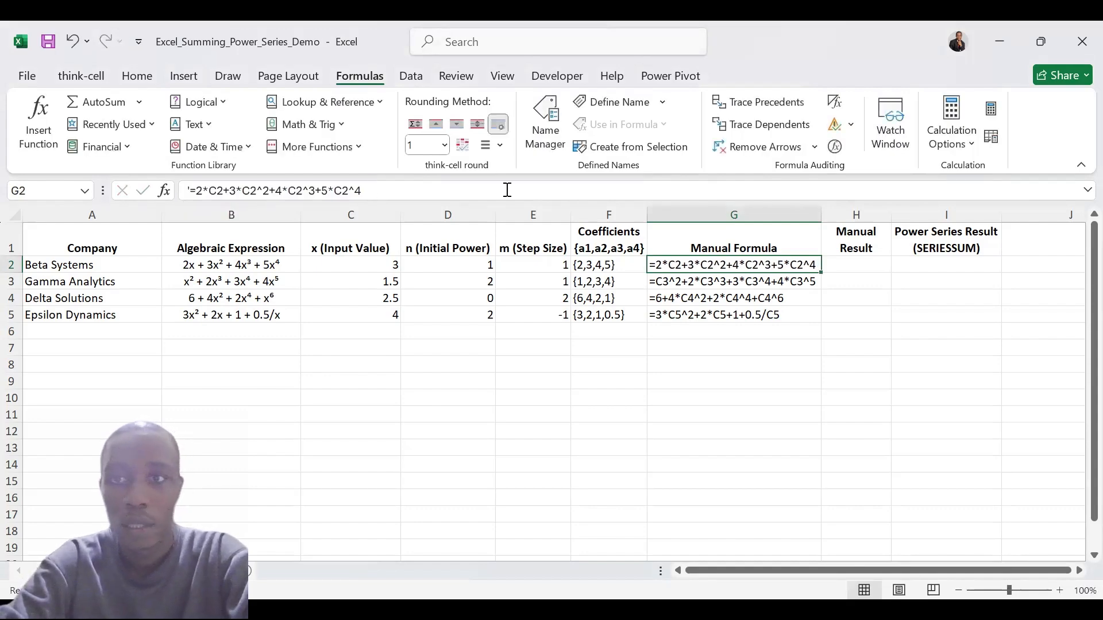
pyautogui.click(871, 266)
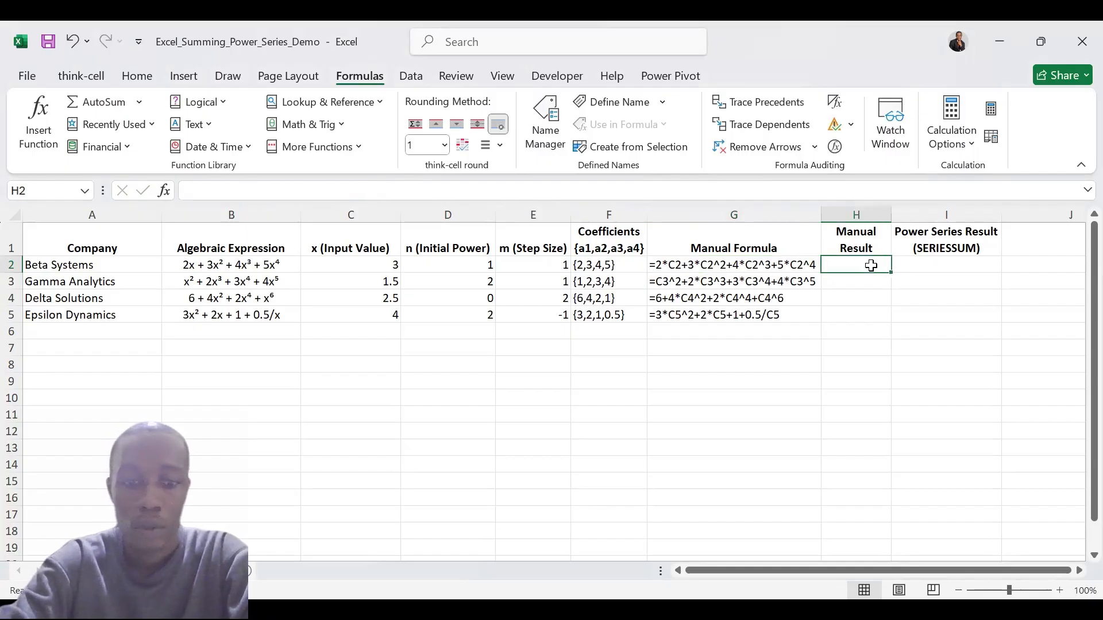
pyautogui.hotkey('ctrl', 'v')
# Copy Gamma Analytics' formula text from G3 without the apostrophe and paste it into H3 to calculate the manual result.
pyautogui.click(750, 282)
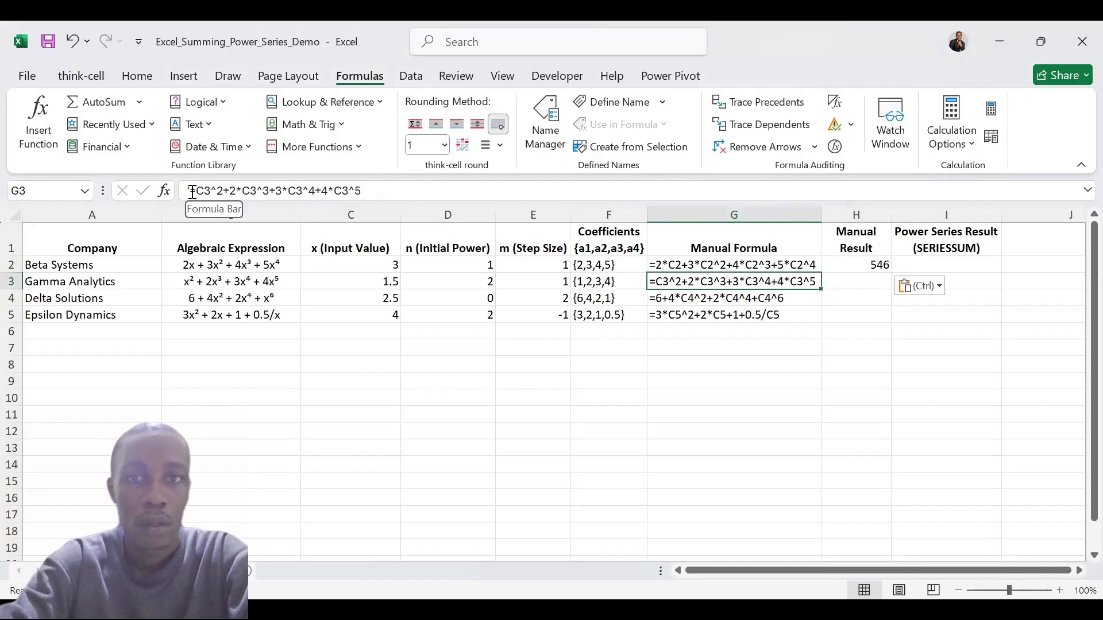
pyautogui.moveTo(191, 190); pyautogui.dragTo(362, 182)
pyautogui.hotkey('ctrl', 'c')
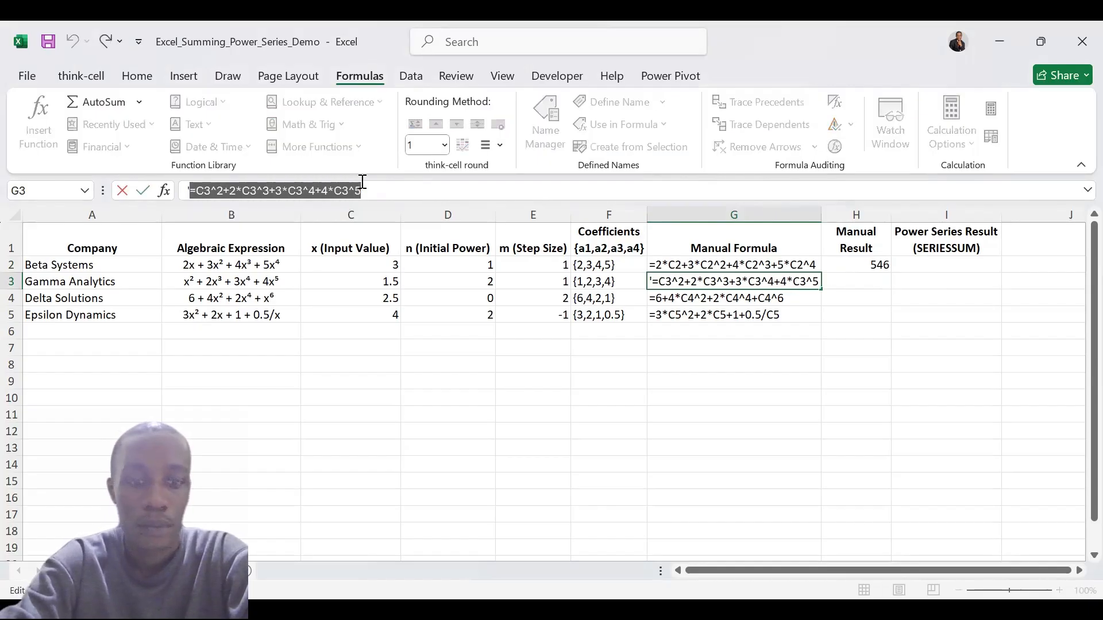
pyautogui.press('Escape')
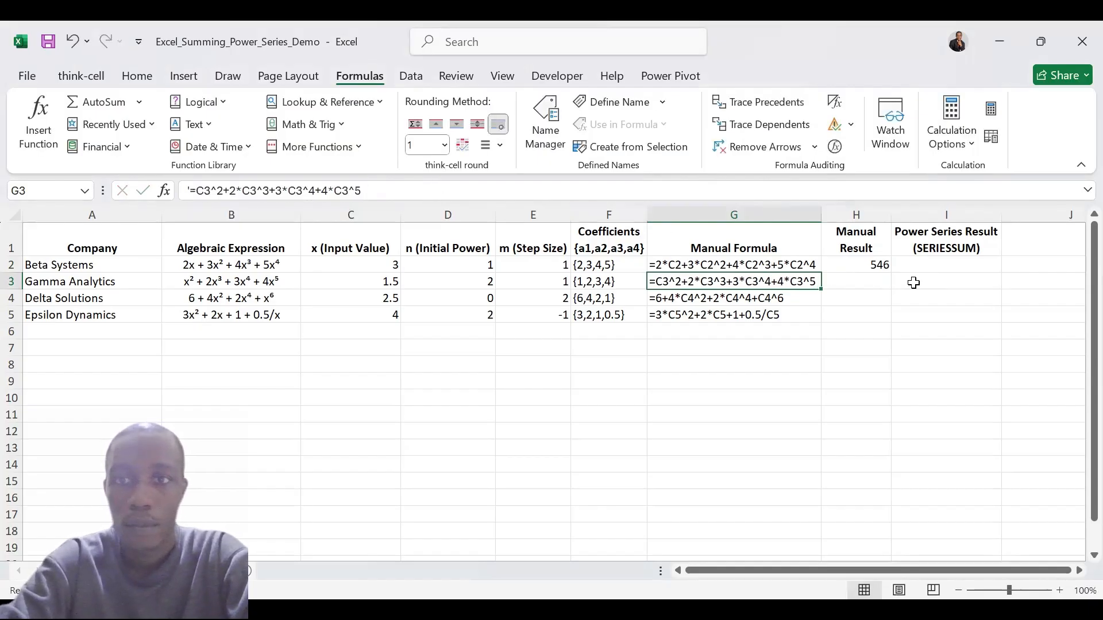
pyautogui.click(856, 280)
pyautogui.hotkey('ctrl', 'v')
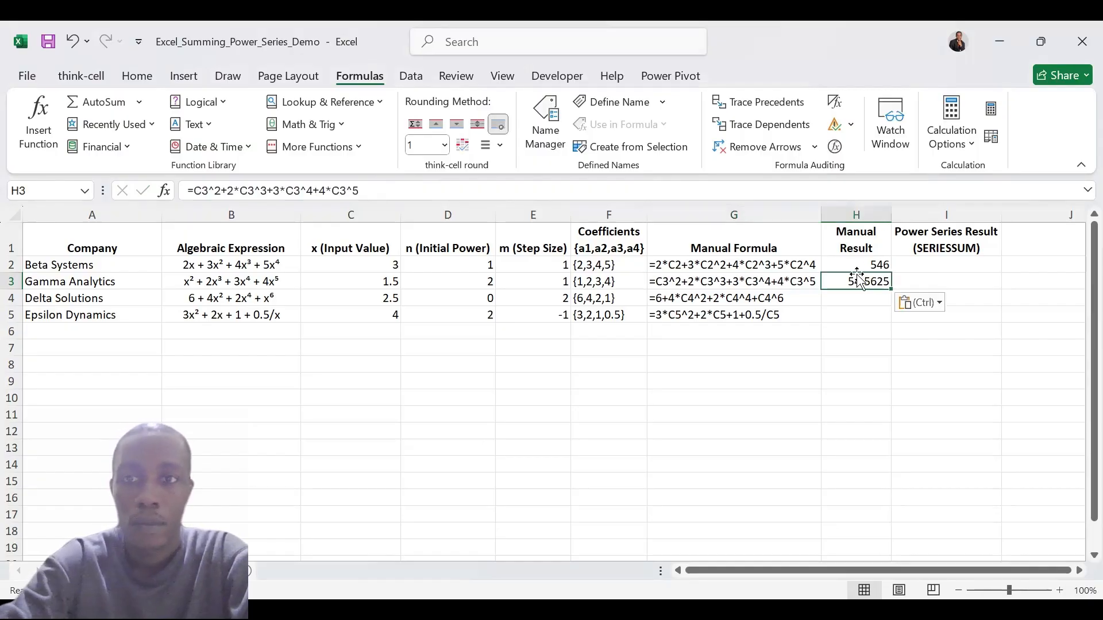
# Copy Delta Solutions' formula text from G4 without the apostrophe and paste it into H4 to calculate the manual result.
pyautogui.click(778, 301)
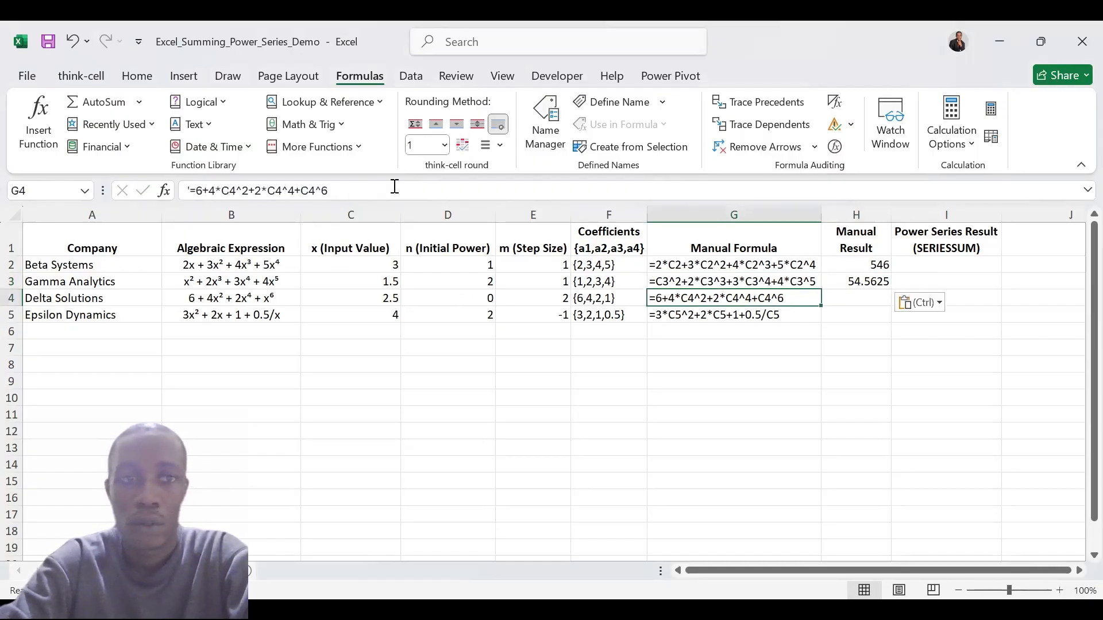
pyautogui.moveTo(192, 190); pyautogui.dragTo(352, 190)
pyautogui.hotkey('ctrl', 'c')
pyautogui.press('Escape')
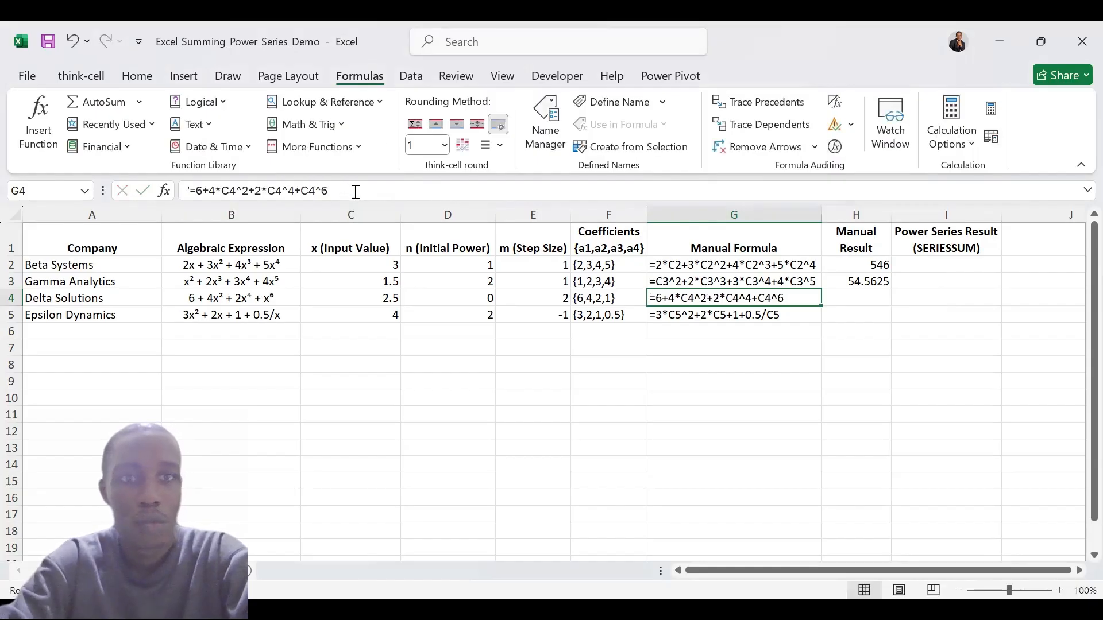
pyautogui.click(863, 301)
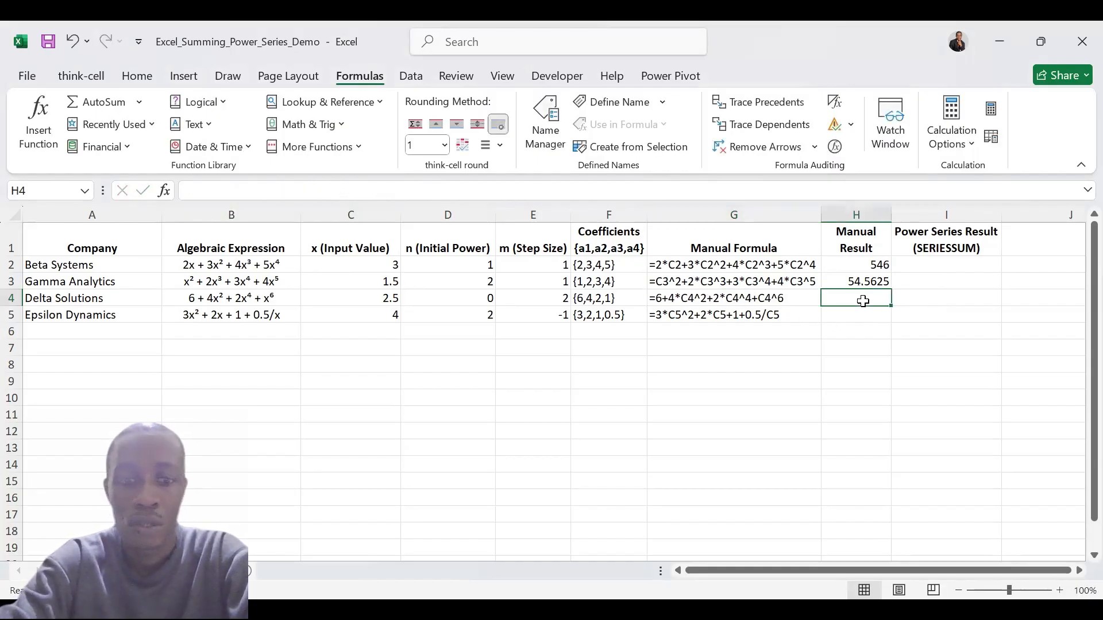
pyautogui.hotkey('ctrl', 'v')
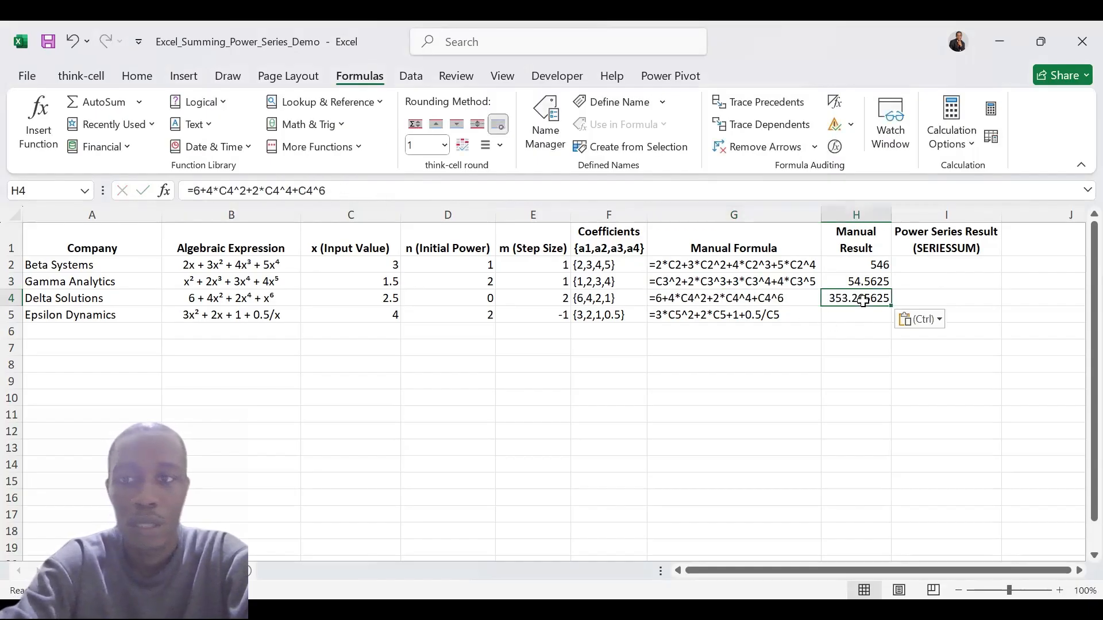
# Copy Epsilon Dynamics' formula text from G5 without the apostrophe and paste it into H5 to calculate the manual result.
pyautogui.click(693, 310)
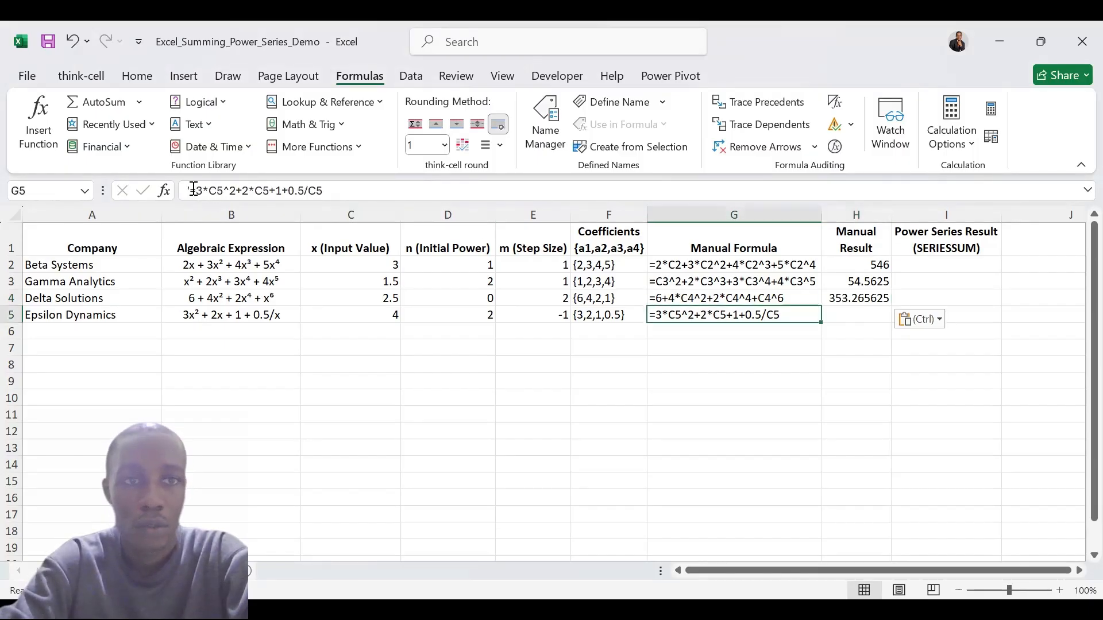
pyautogui.moveTo(190, 190); pyautogui.dragTo(332, 183)
pyautogui.hotkey('ctrl', 'c')
pyautogui.press('Escape')
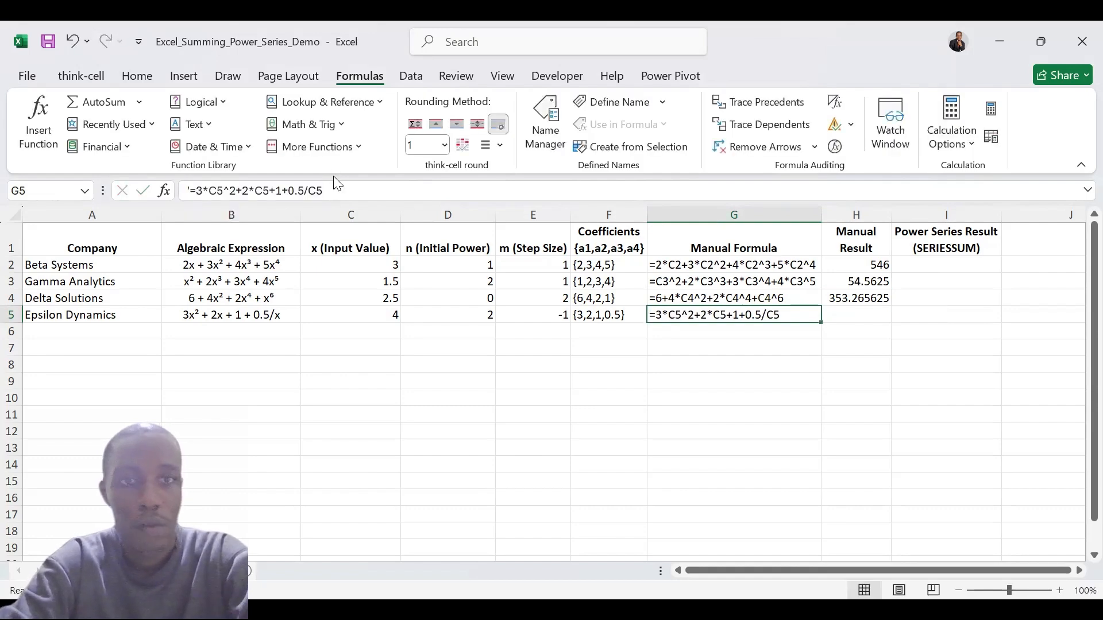
pyautogui.click(872, 317)
pyautogui.hotkey('ctrl', 'v')
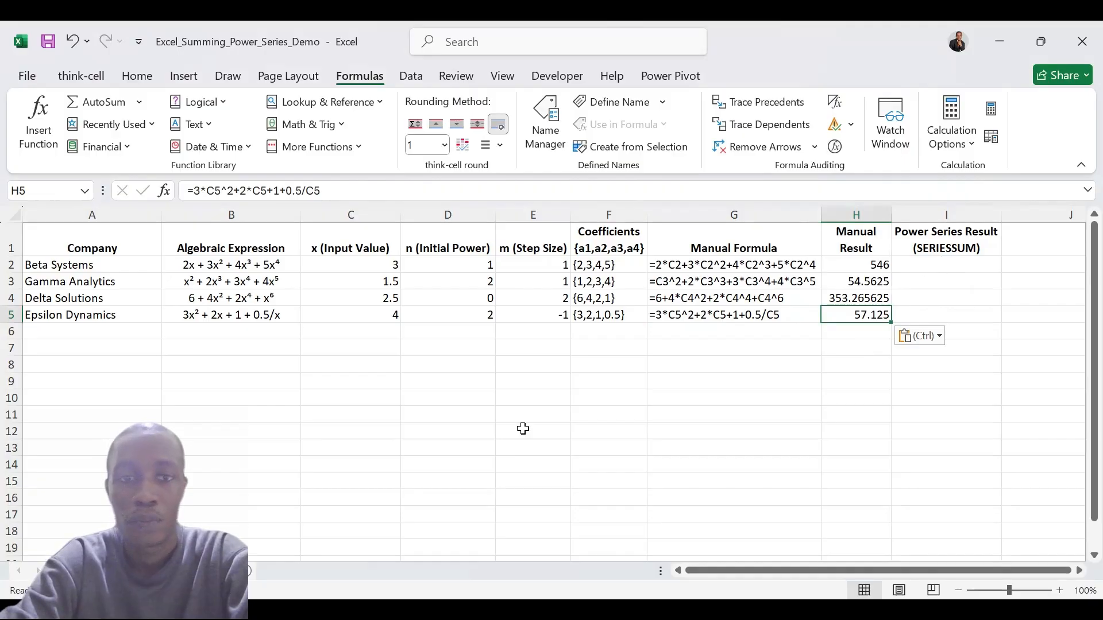
pyautogui.click(434, 352)
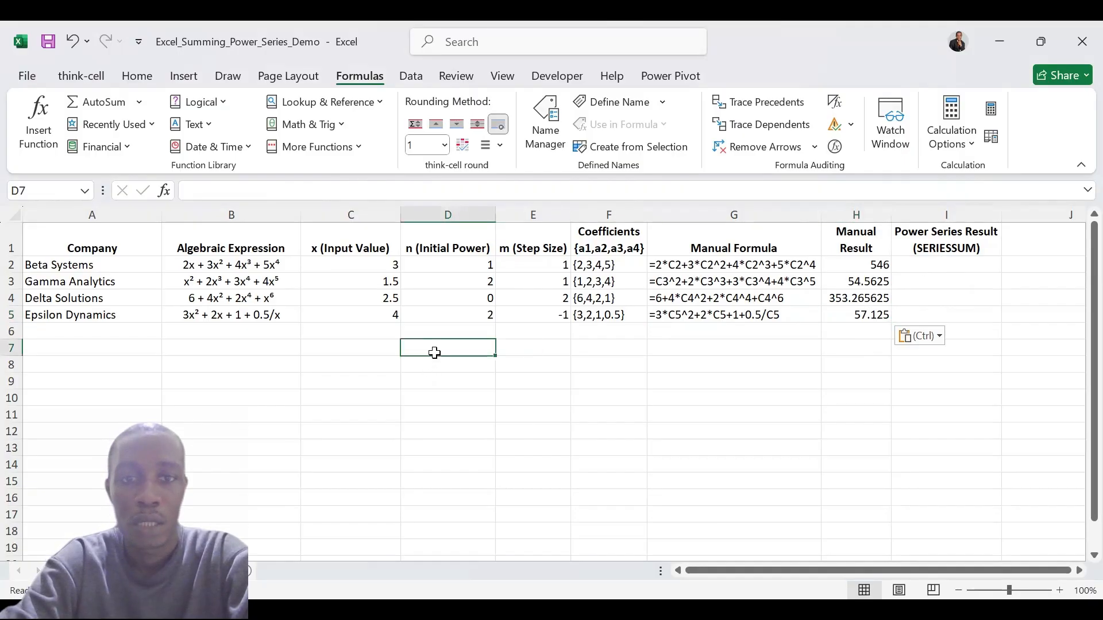
pyautogui.write('=s')
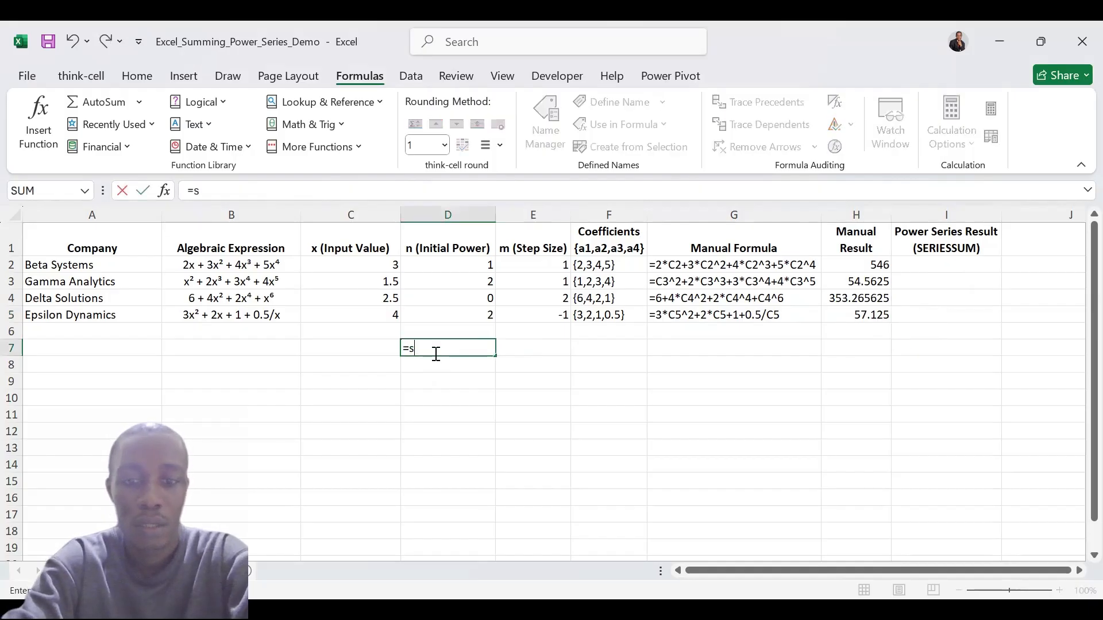
pyautogui.write('eries')
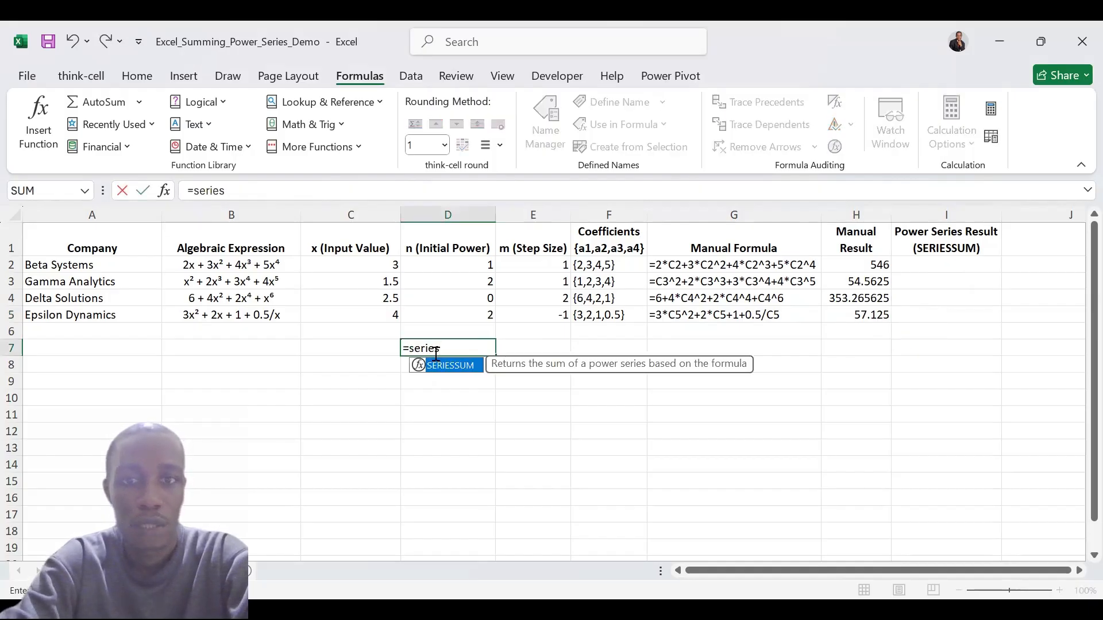
pyautogui.press('Tab')
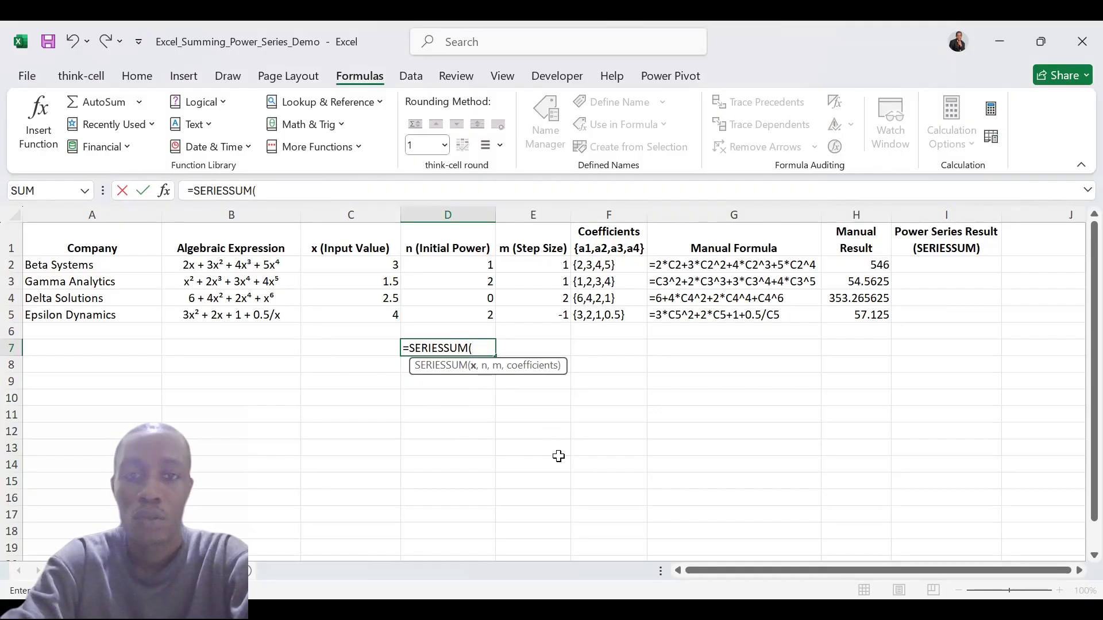
pyautogui.press('BackSpace')
pyautogui.press('BackSpace')
pyautogui.press('BackSpace')
pyautogui.press('BackSpace')
pyautogui.press('BackSpace')
pyautogui.press('Escape')
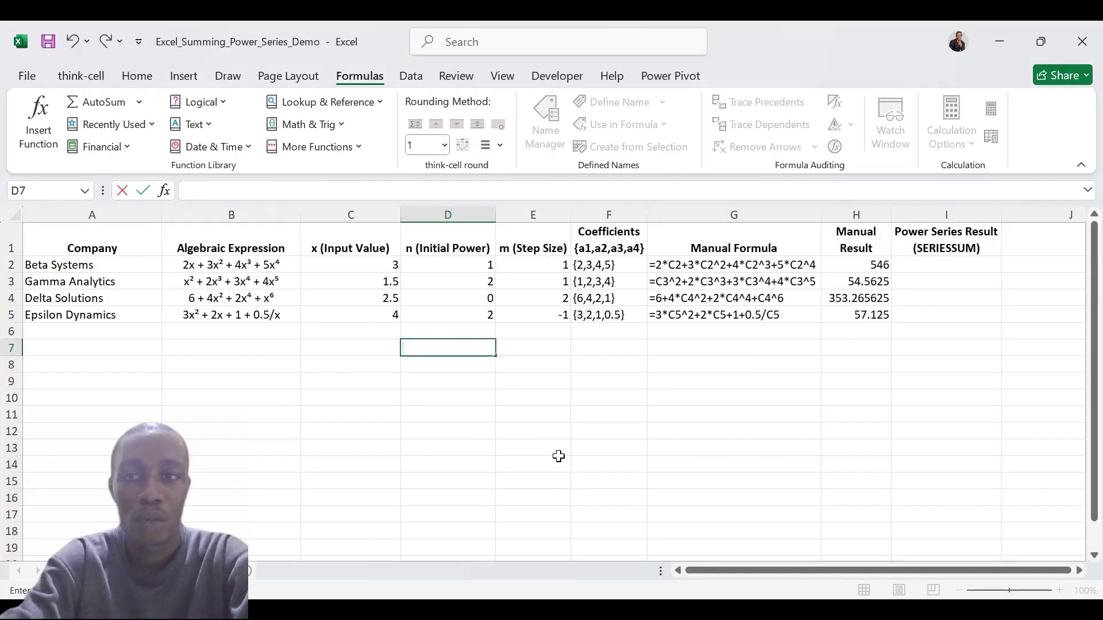
pyautogui.click(786, 383)
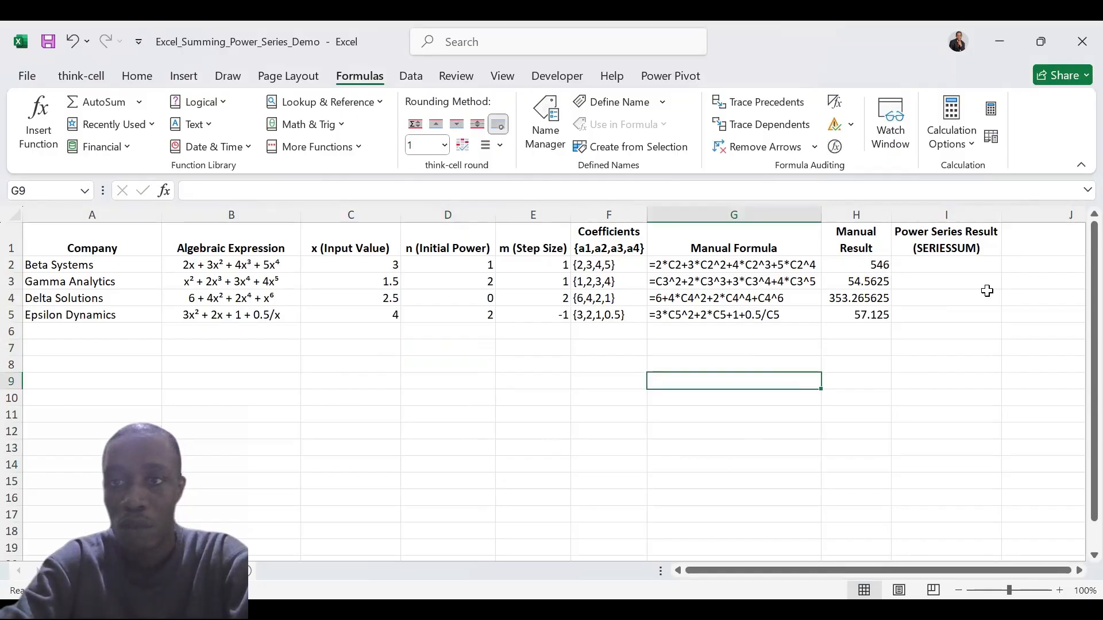
# Enter =SERIESSUM(C2,D2,E2,{2,3,4,5}) in I2 to calculate the power series result for Beta Systems.
pyautogui.click(930, 269)
pyautogui.write('=')
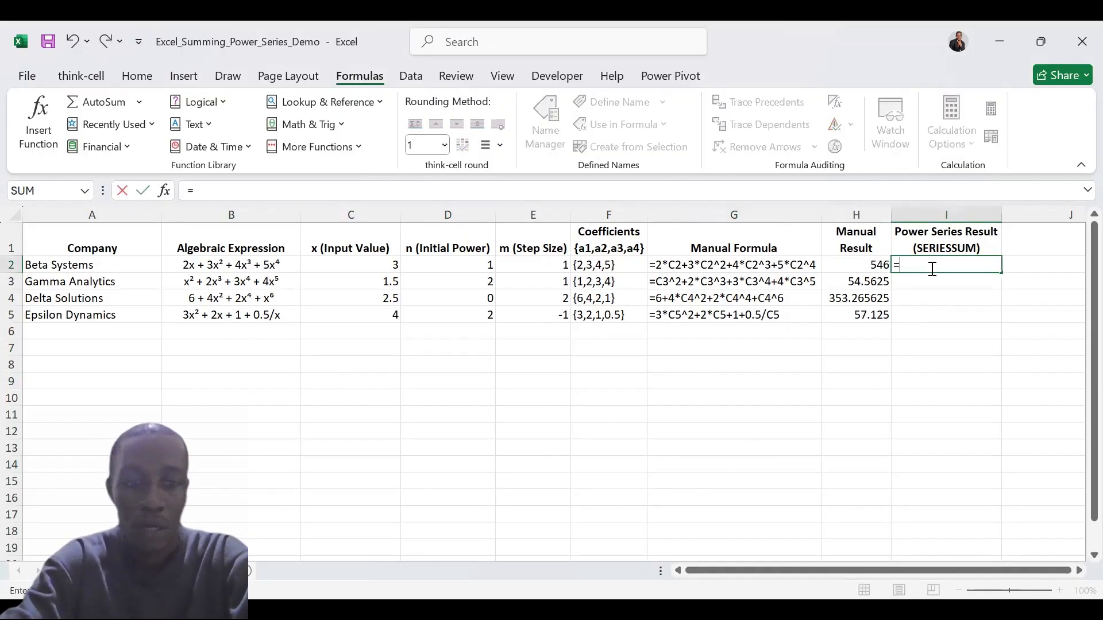
pyautogui.write('series')
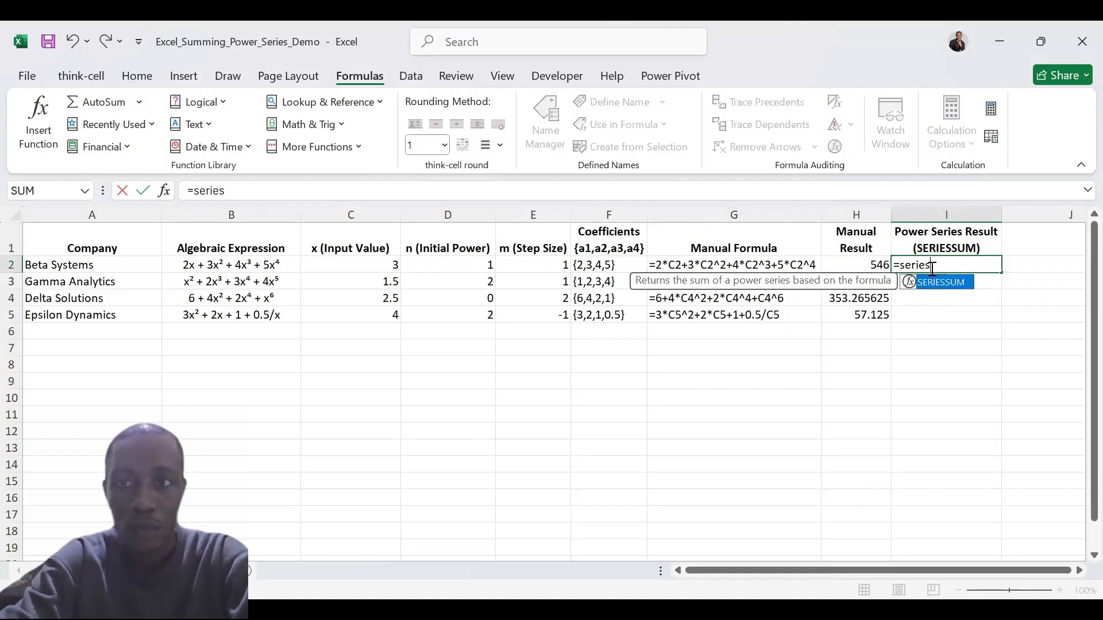
pyautogui.press('Tab')
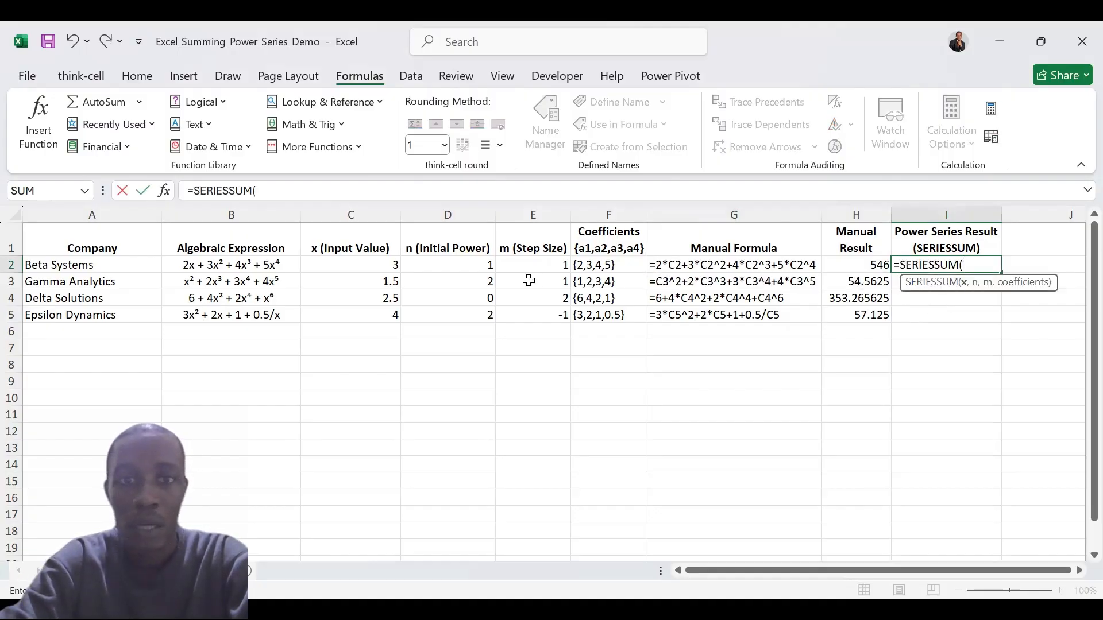
pyautogui.click(380, 262)
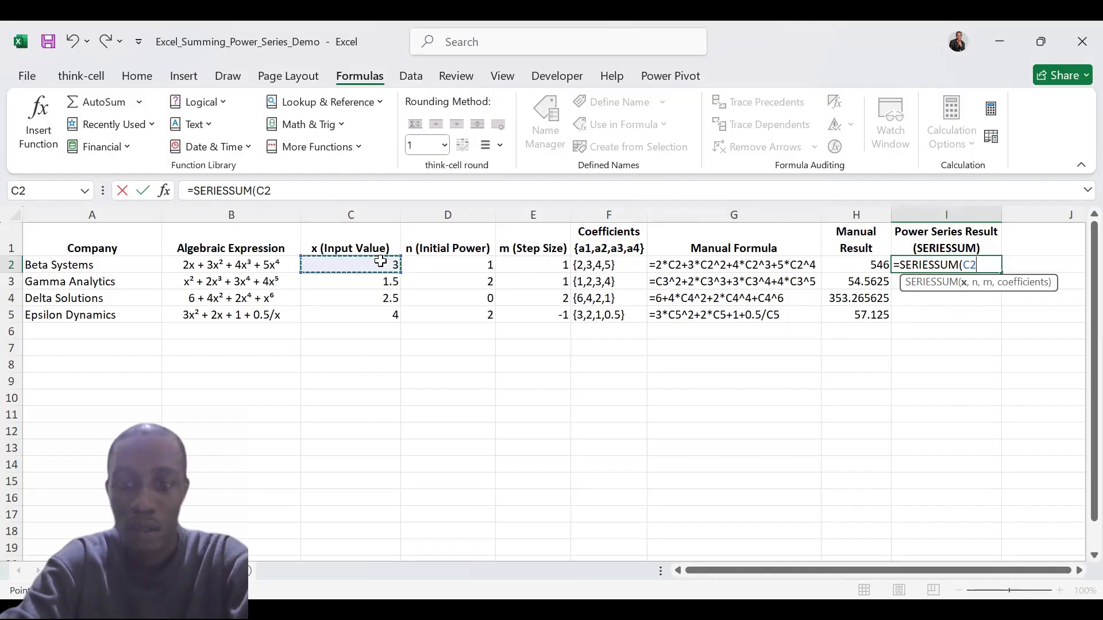
pyautogui.write(',')
pyautogui.click(449, 263)
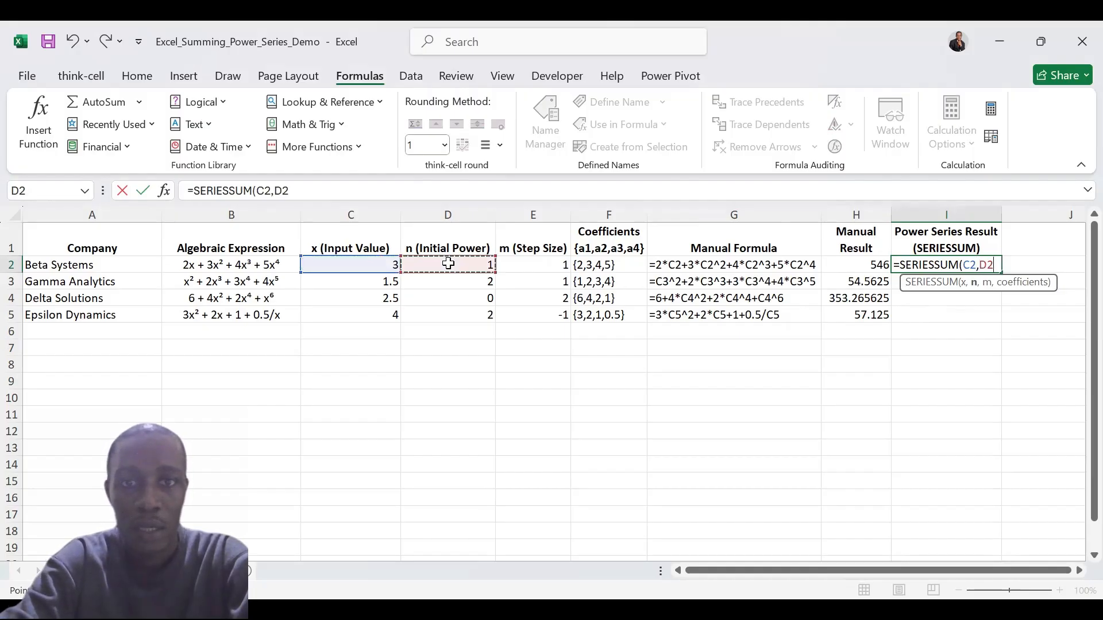
pyautogui.write(',')
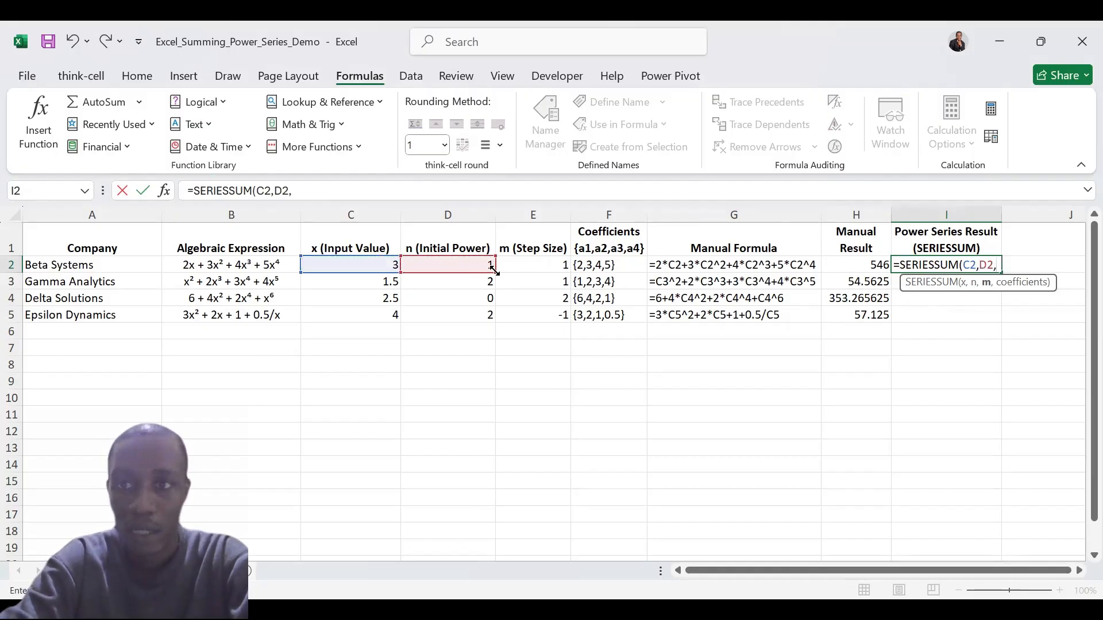
pyautogui.click(537, 261)
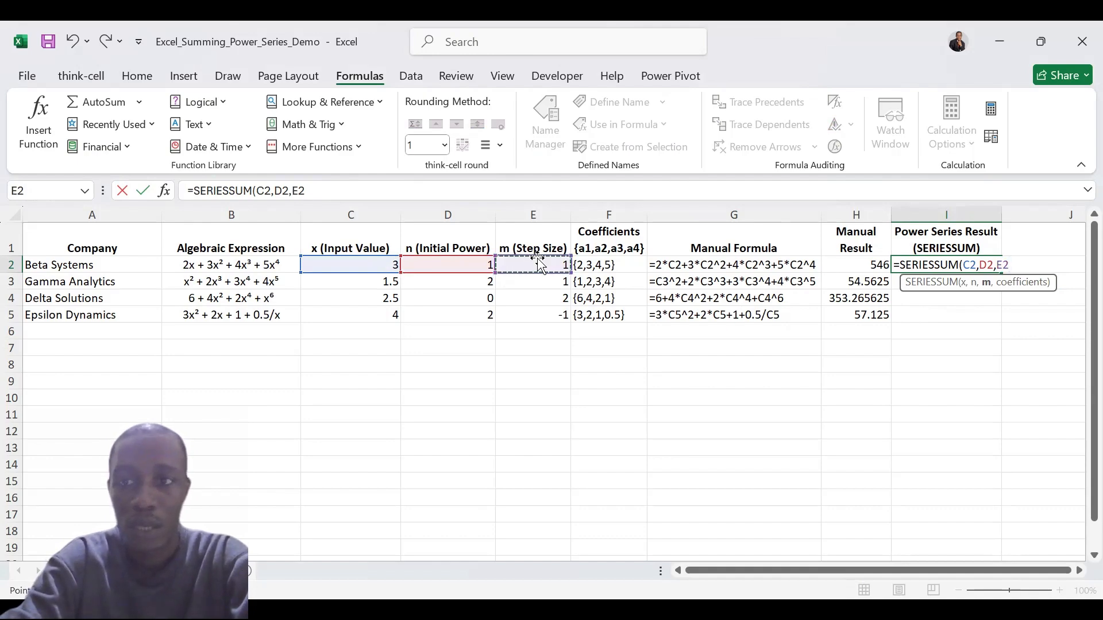
pyautogui.write(',')
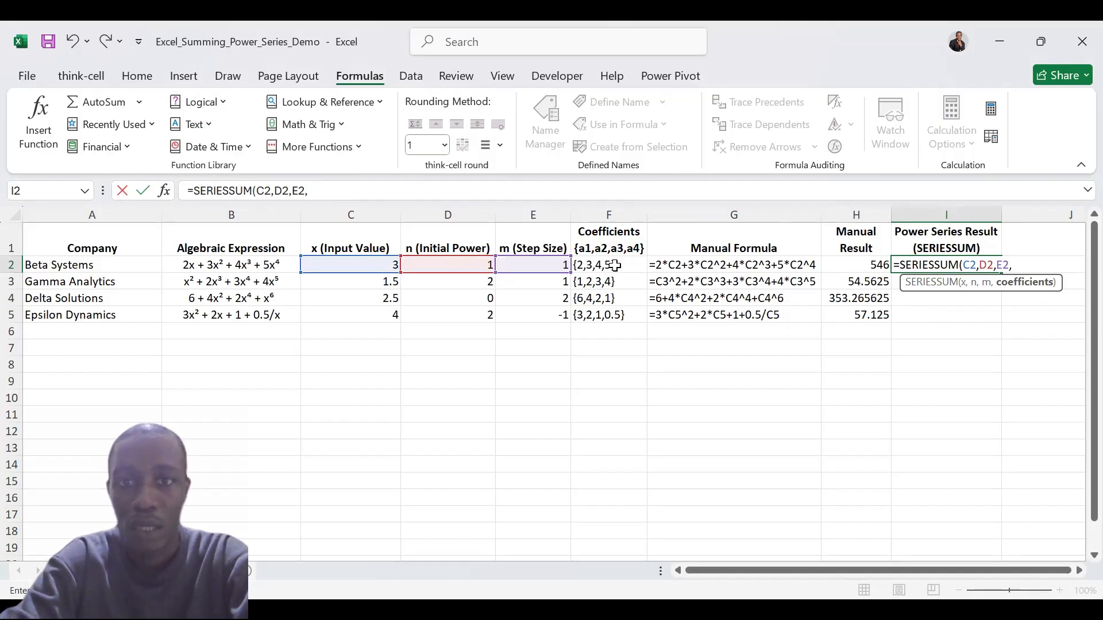
pyautogui.write('{')
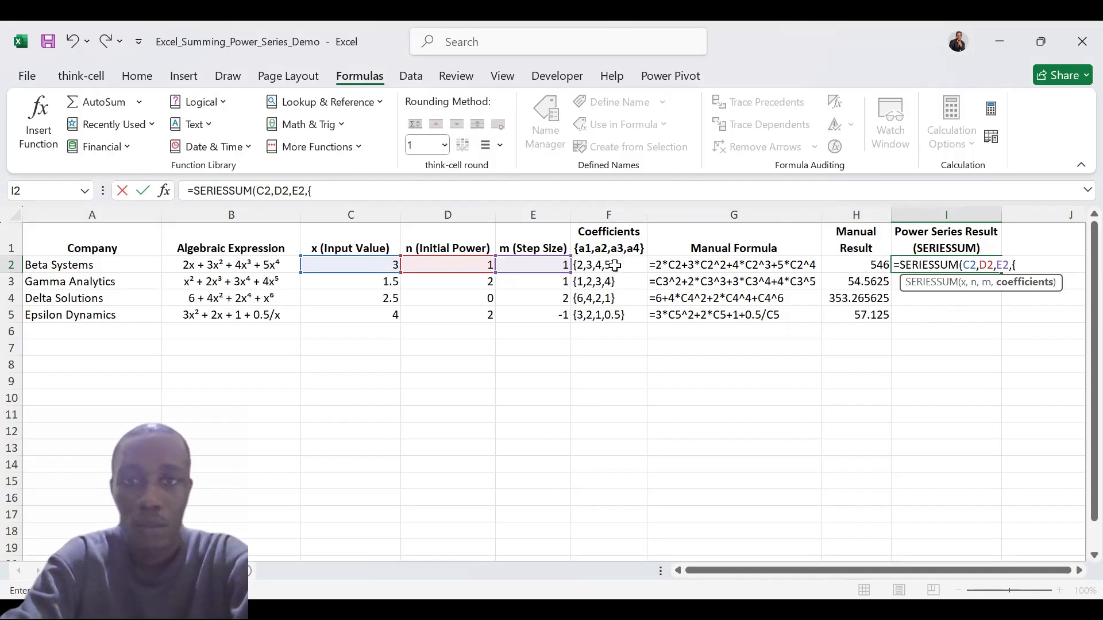
pyautogui.write('2,3,')
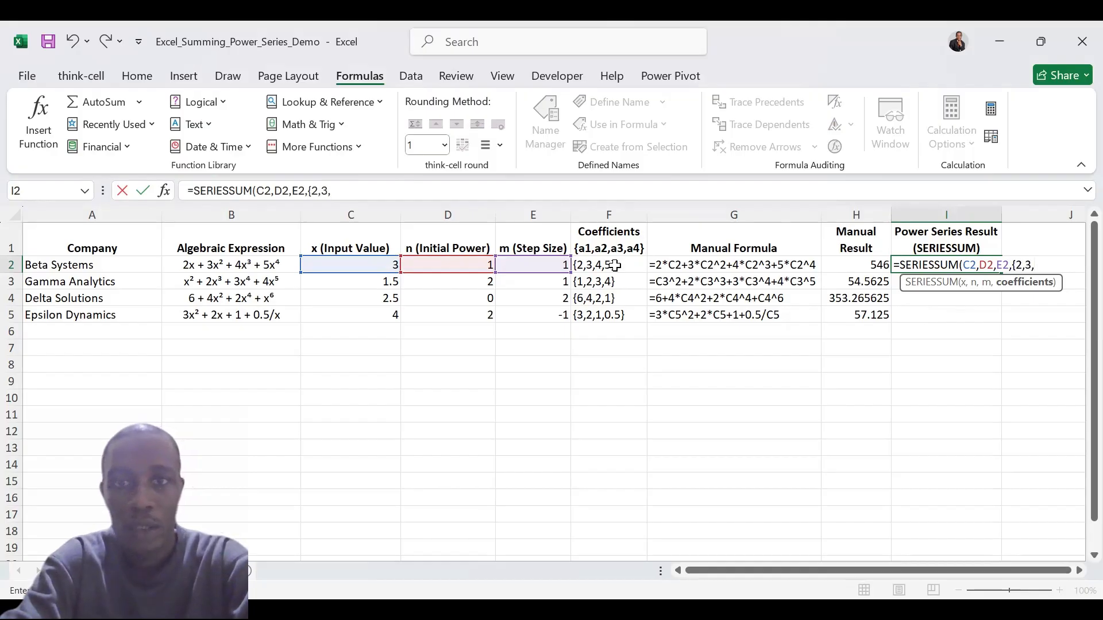
pyautogui.write('4,5')
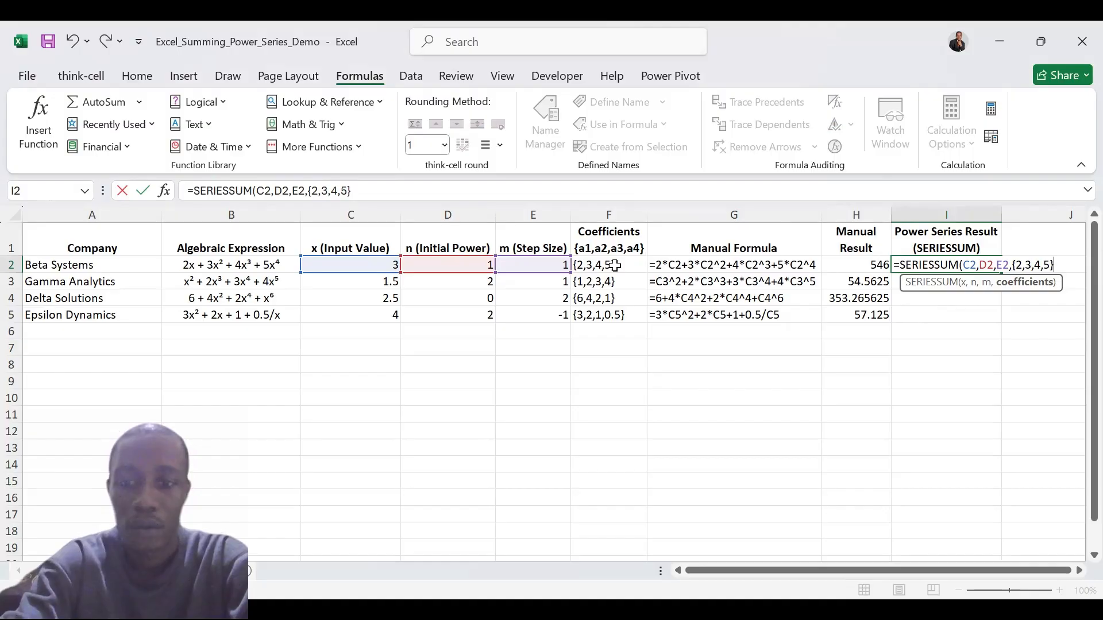
pyautogui.hotkey('ctrl', 'Return')
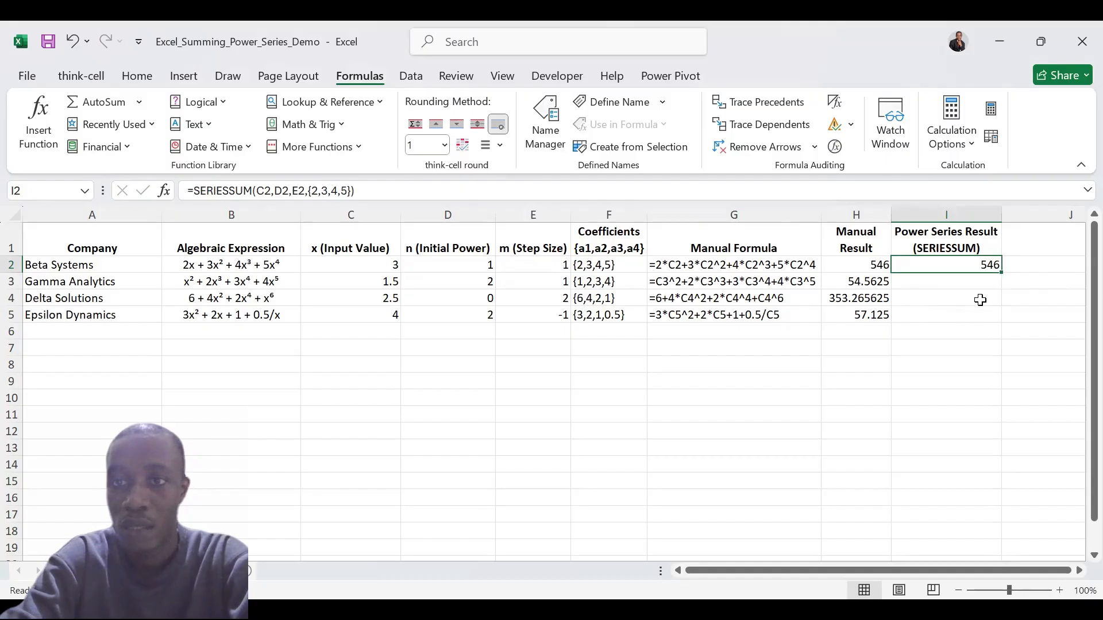
# Enter =SERIESSUM(C3,D3,E3,{1,2,3,4}) in I3 to calculate the power series result for Gamma Analytics.
pyautogui.click(945, 284)
pyautogui.write('=')
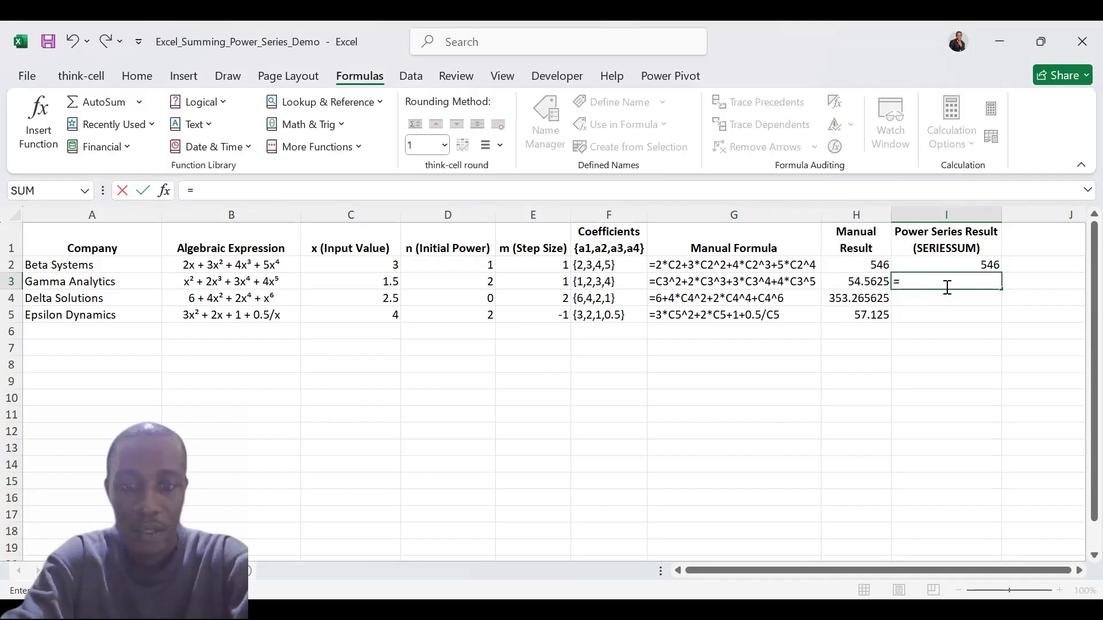
pyautogui.write('series')
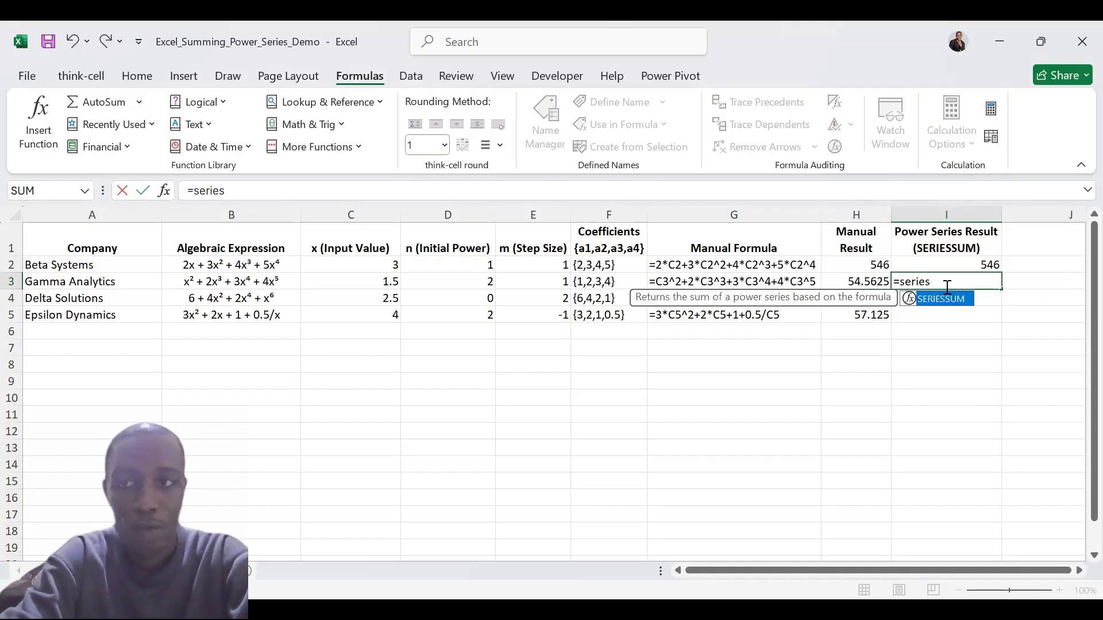
pyautogui.press('Tab')
pyautogui.click(374, 283)
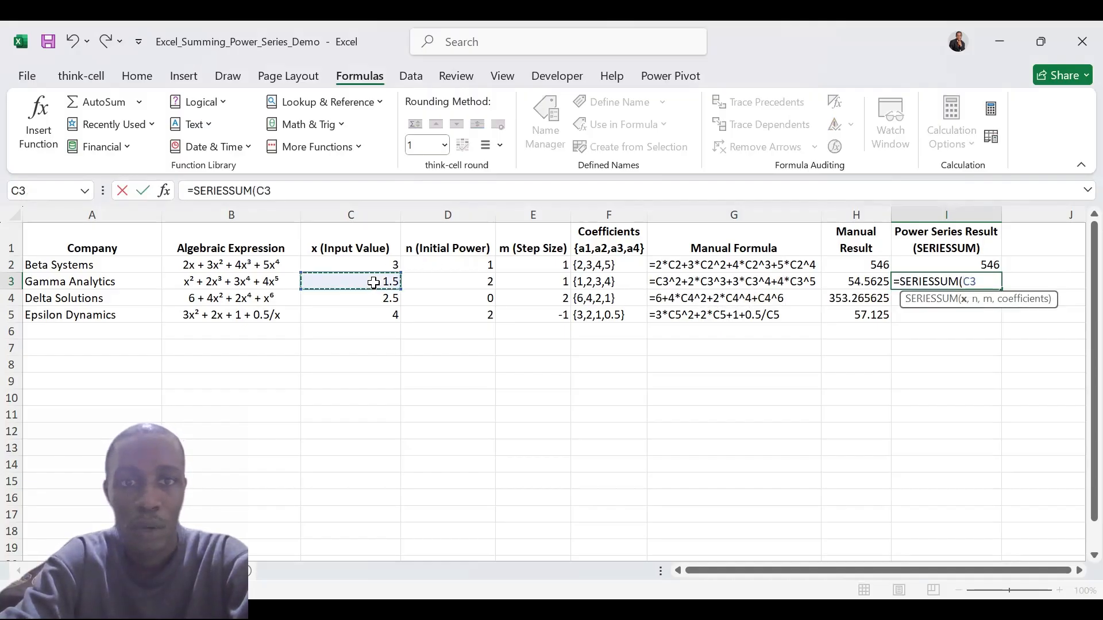
pyautogui.write(',')
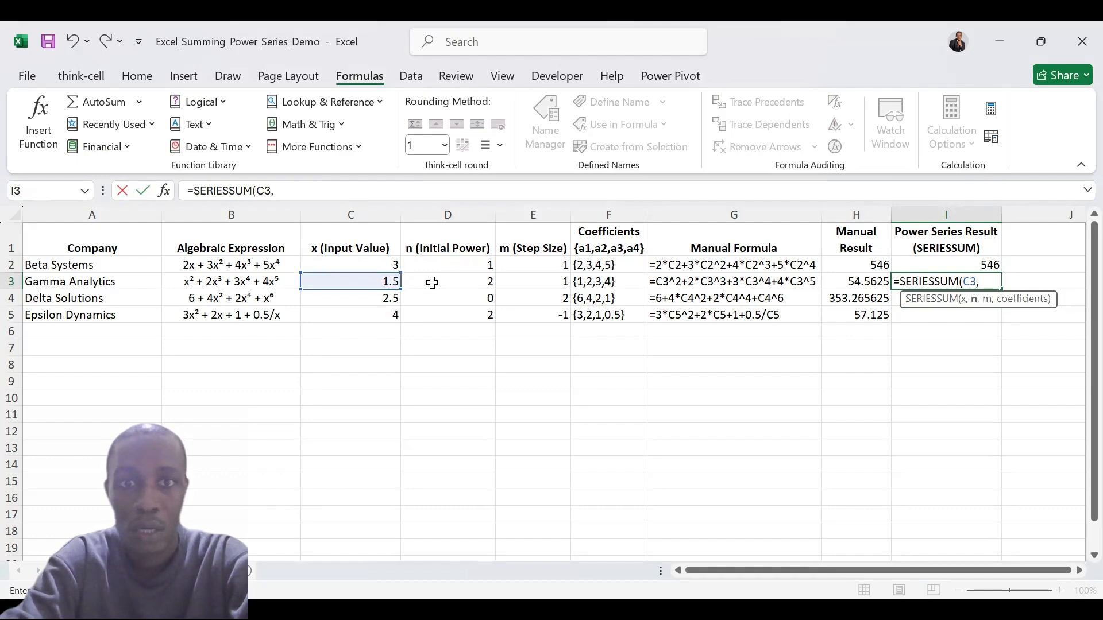
pyautogui.click(431, 283)
pyautogui.write(',')
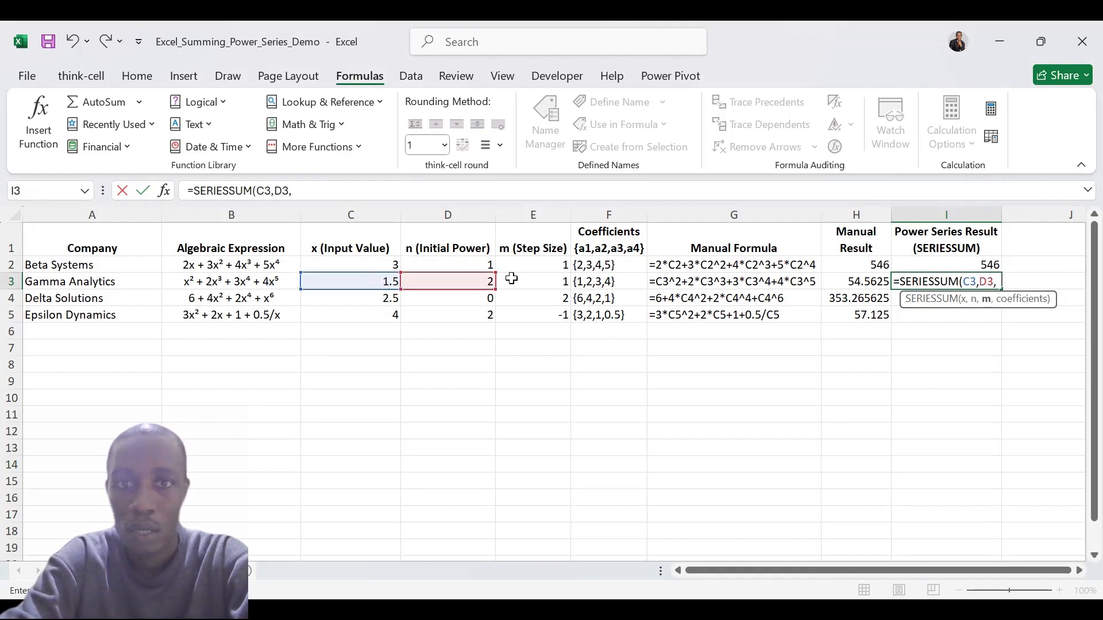
pyautogui.click(517, 280)
pyautogui.write(',{')
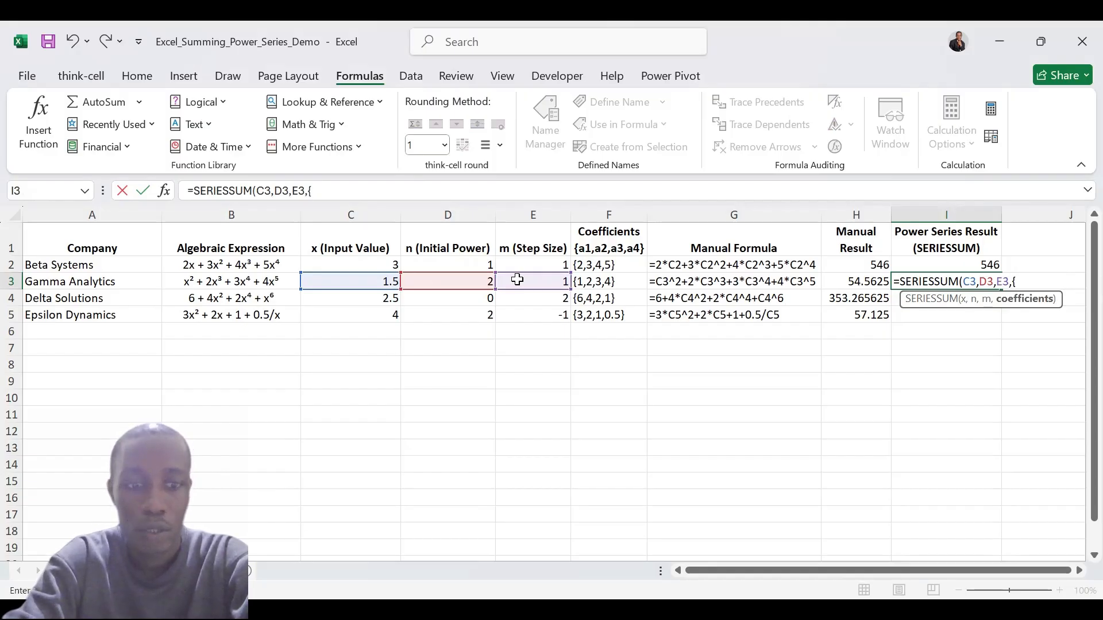
pyautogui.write('1,2,3,4')
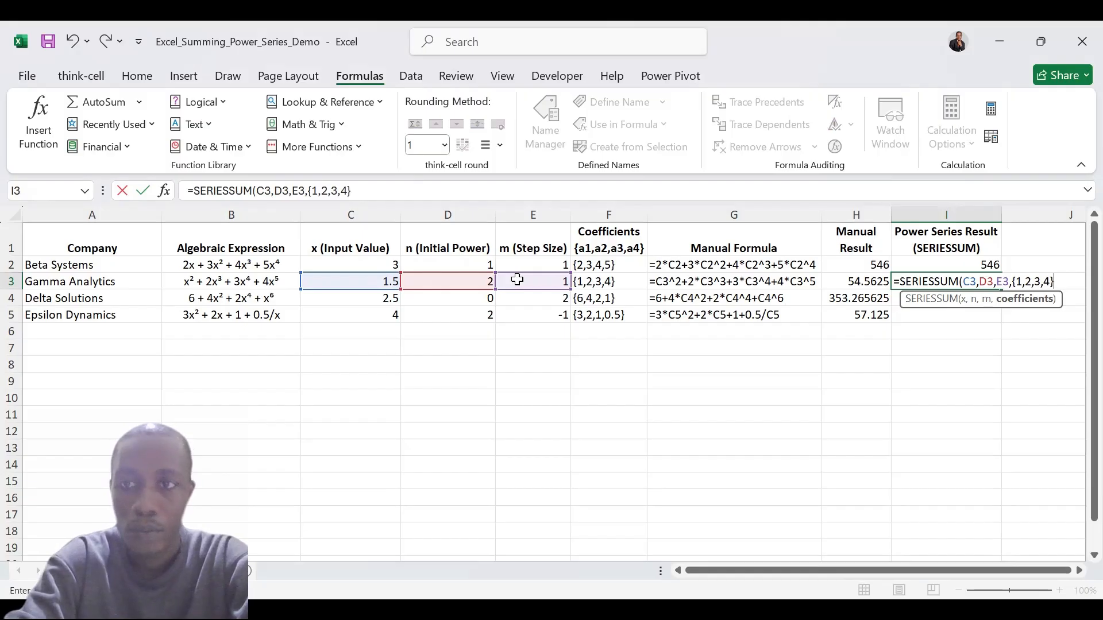
pyautogui.hotkey('ctrl', 'Return')
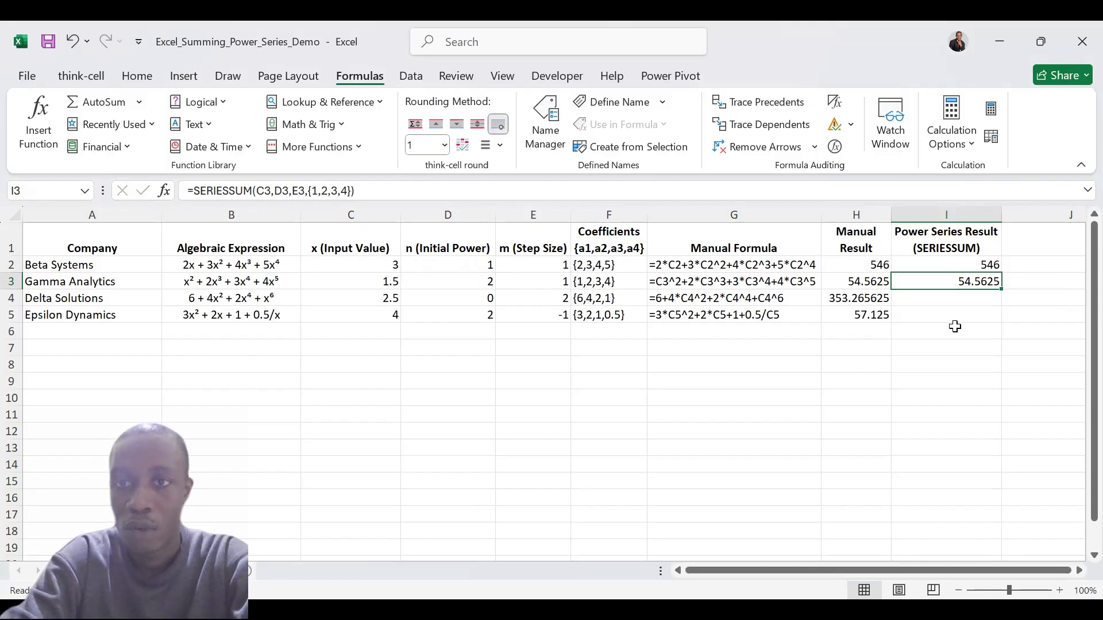
# Enter =SERIESSUM(C4,D4,E4,{6,4,2,1}) in I4 to calculate the power series result for Delta Solutions.
pyautogui.click(926, 304)
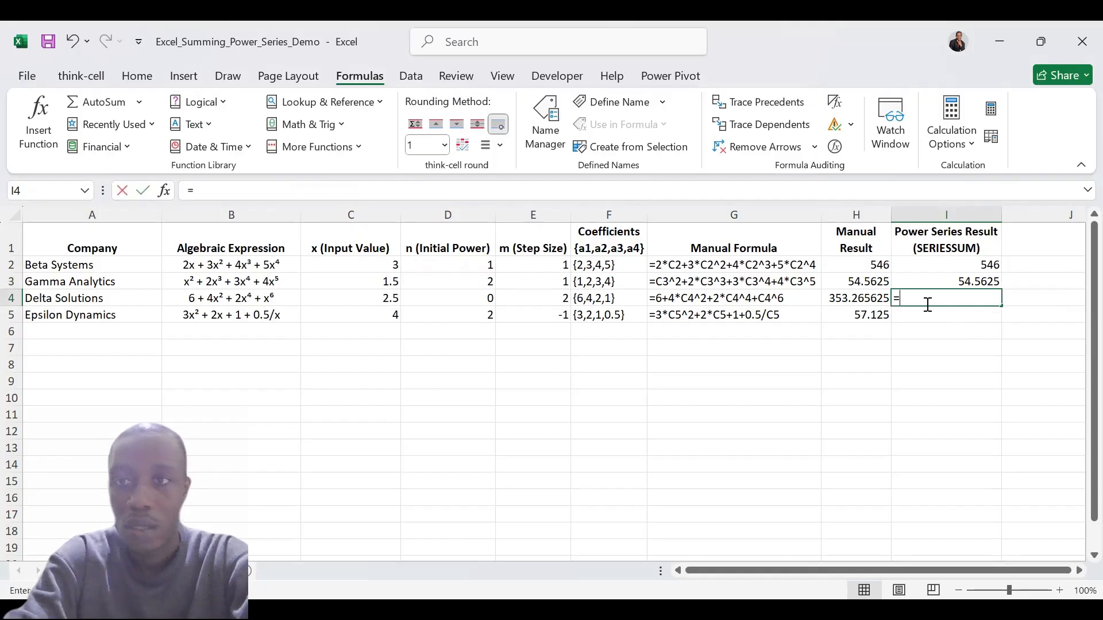
pyautogui.write('=')
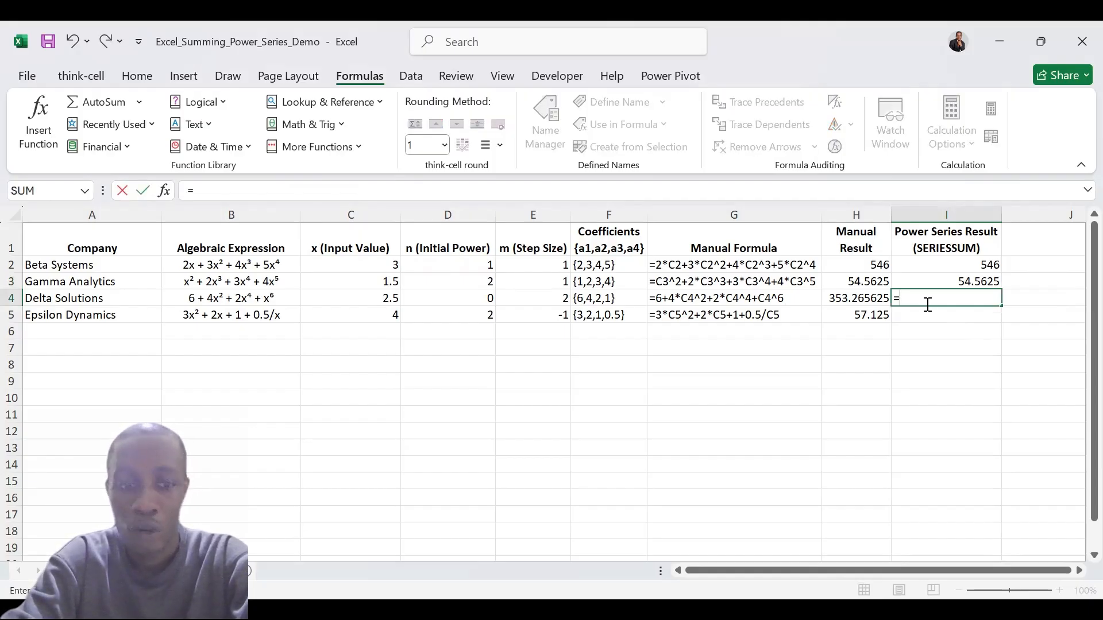
pyautogui.write('series')
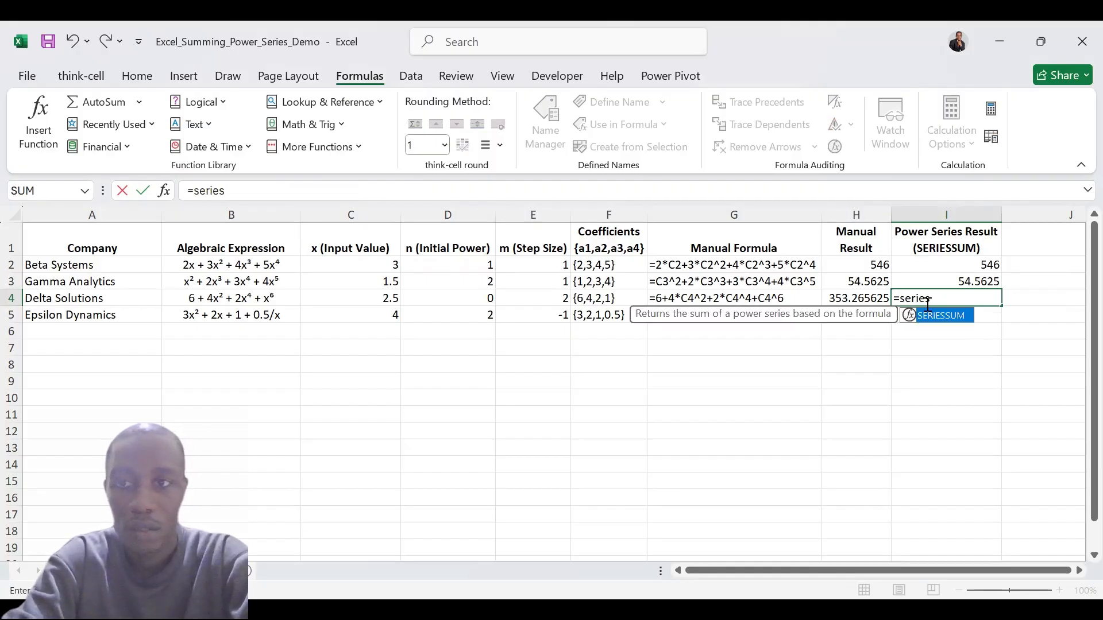
pyautogui.press('Tab')
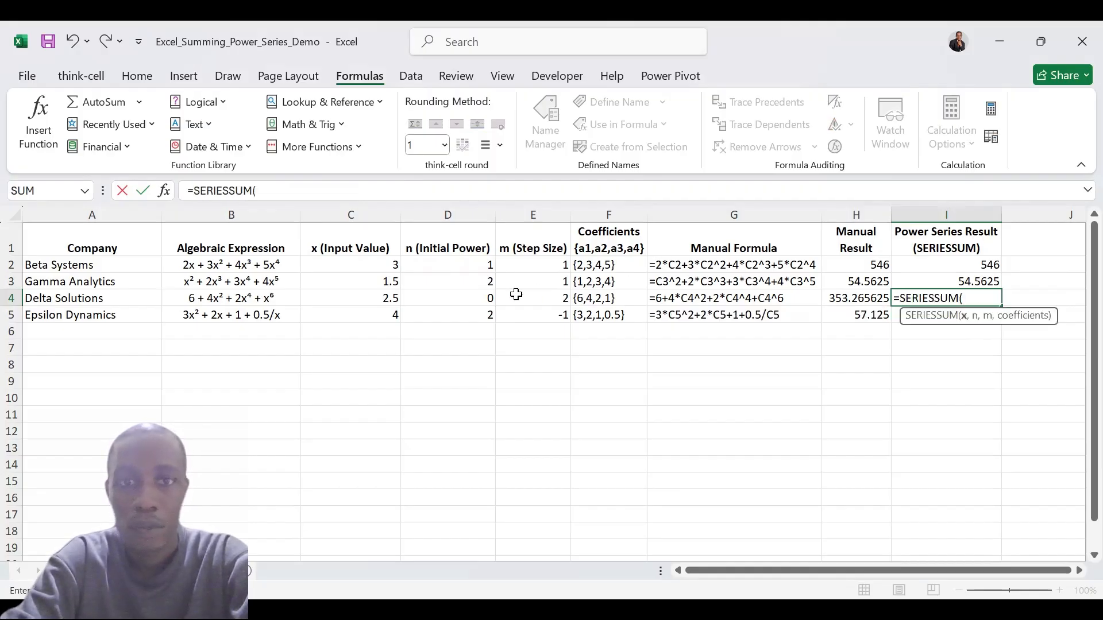
pyautogui.click(390, 301)
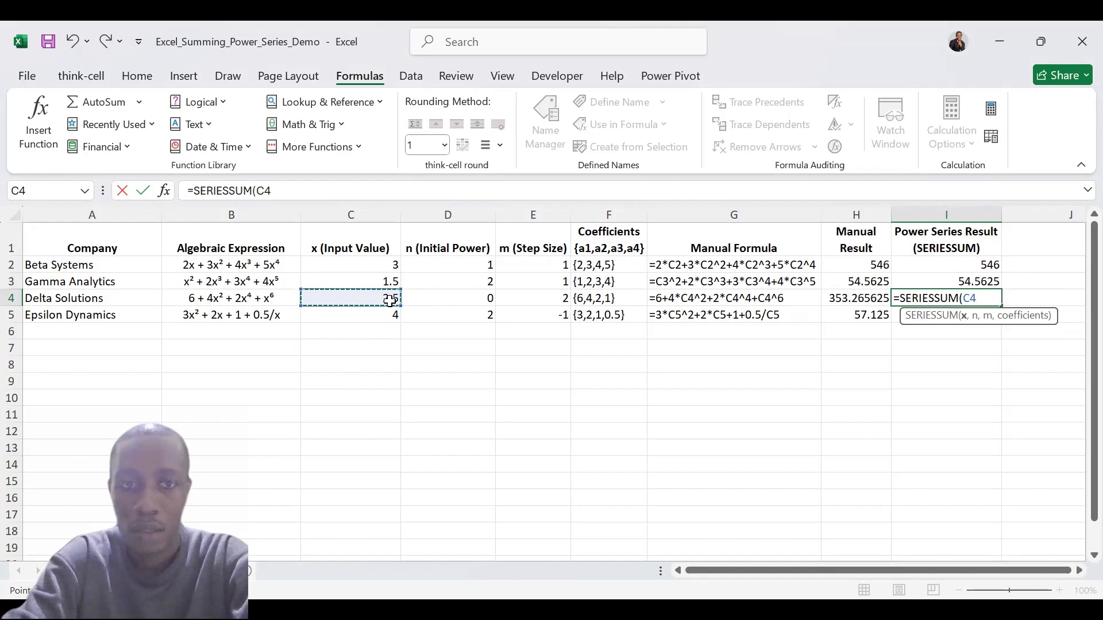
pyautogui.write(',')
pyautogui.click(432, 301)
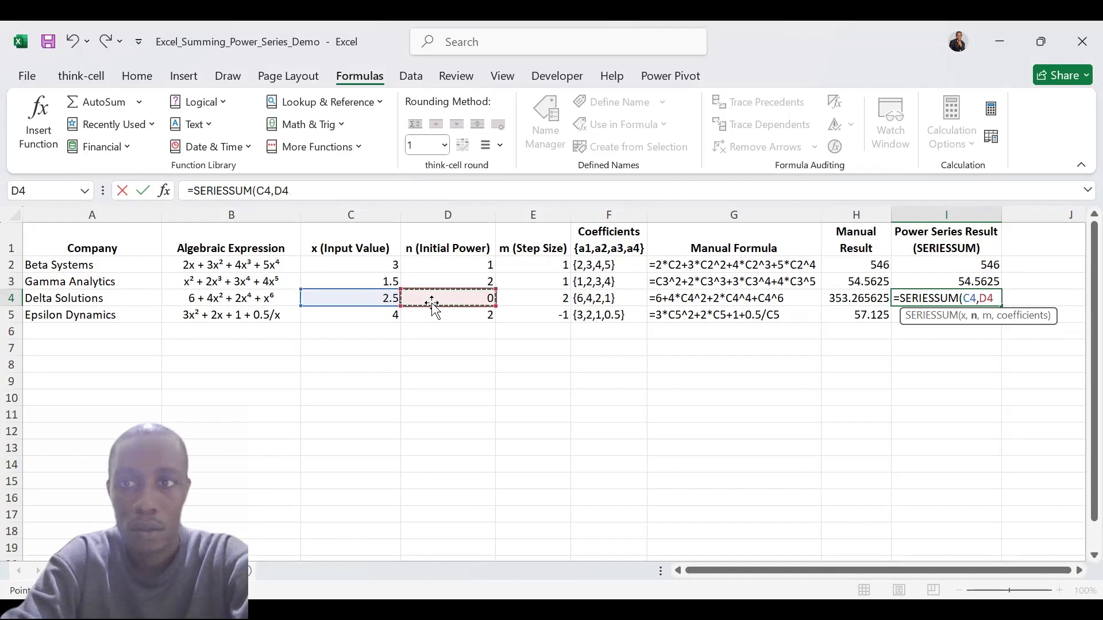
pyautogui.write(',')
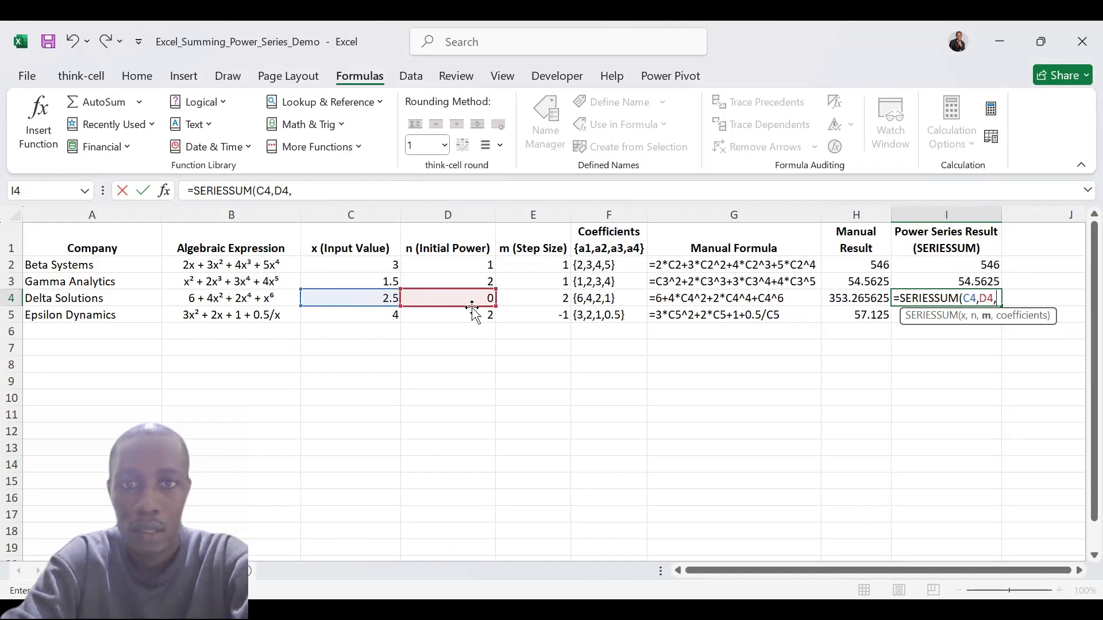
pyautogui.click(522, 298)
pyautogui.write(',')
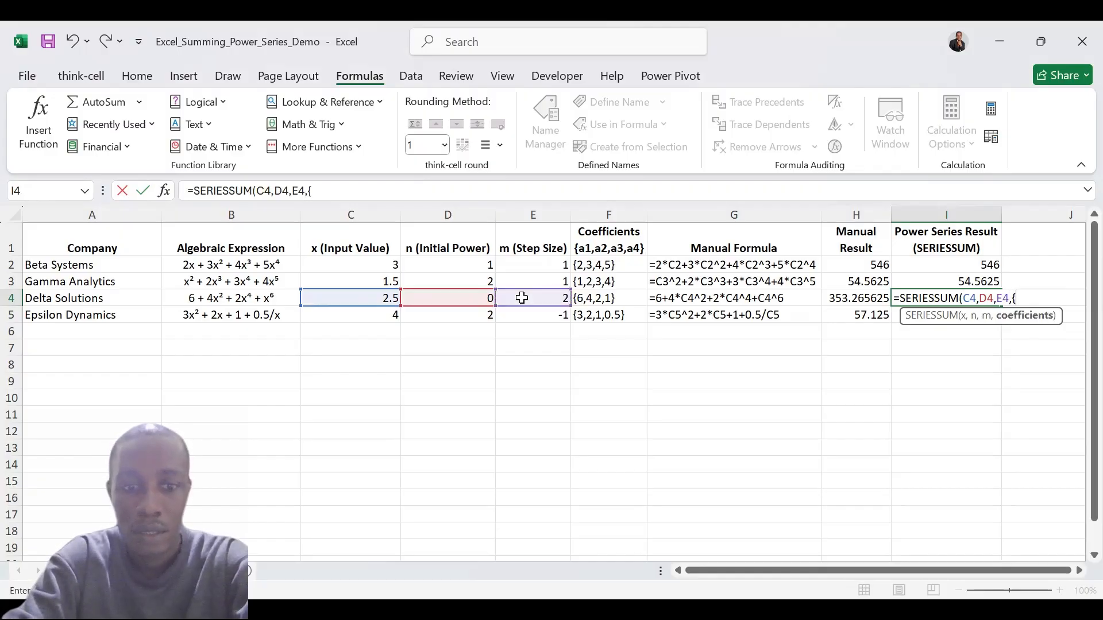
pyautogui.write('{6,4,2,1')
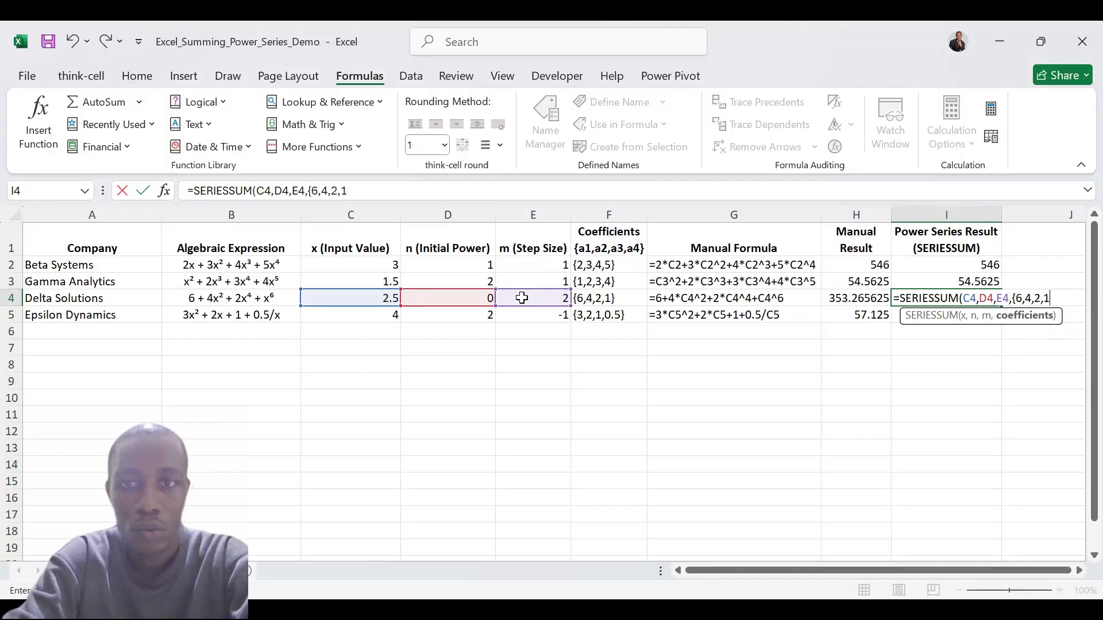
pyautogui.write('})')
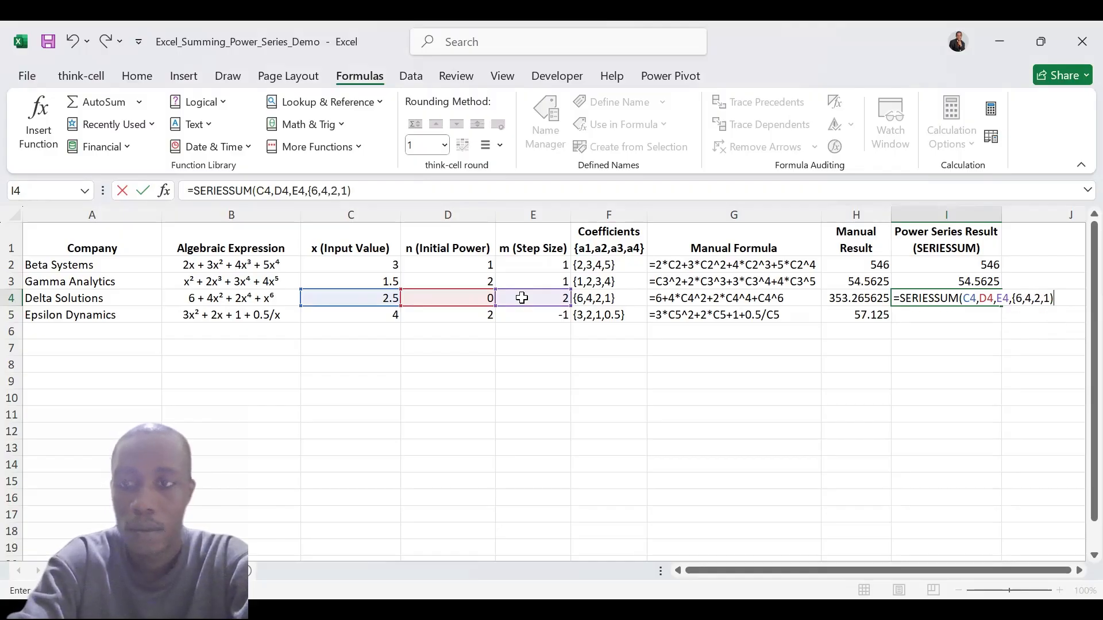
pyautogui.press('BackSpace')
pyautogui.write('}')
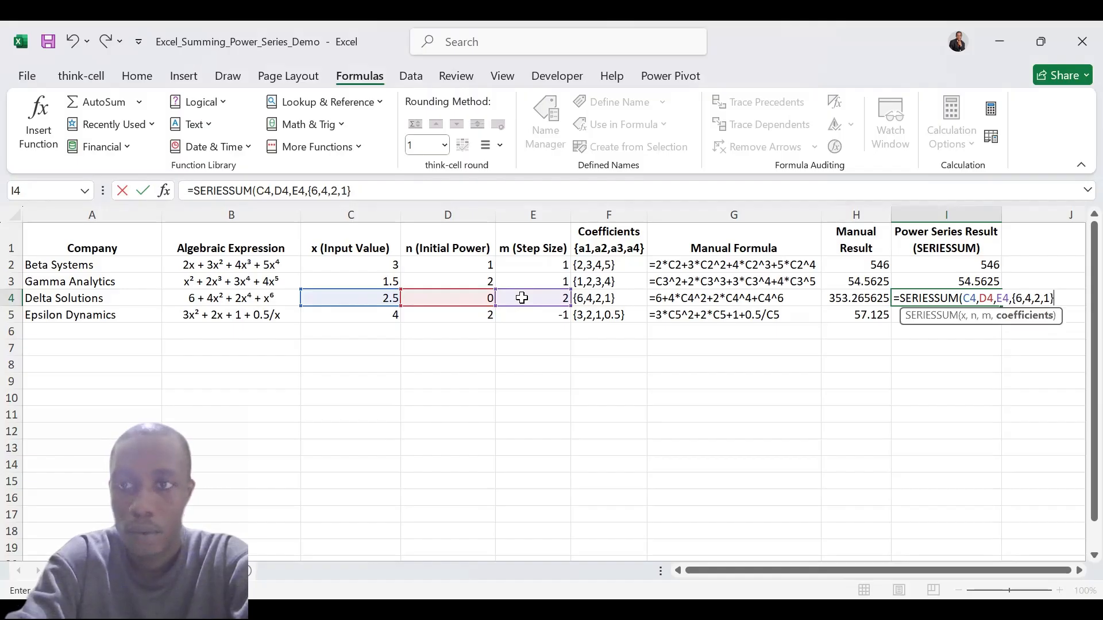
pyautogui.hotkey('ctrl', 'Return')
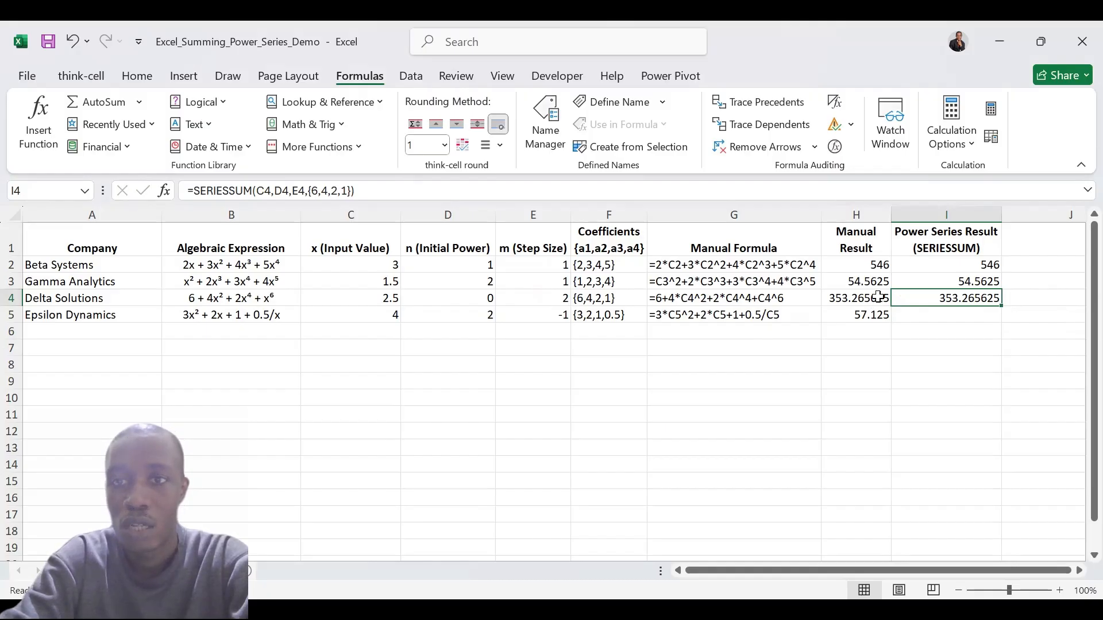
# Enter =SERIESSUM(C5,D5,E5,{3,2,1,0.5}) in I5 to calculate the power series result for Epsilon Dynamics.
pyautogui.click(915, 318)
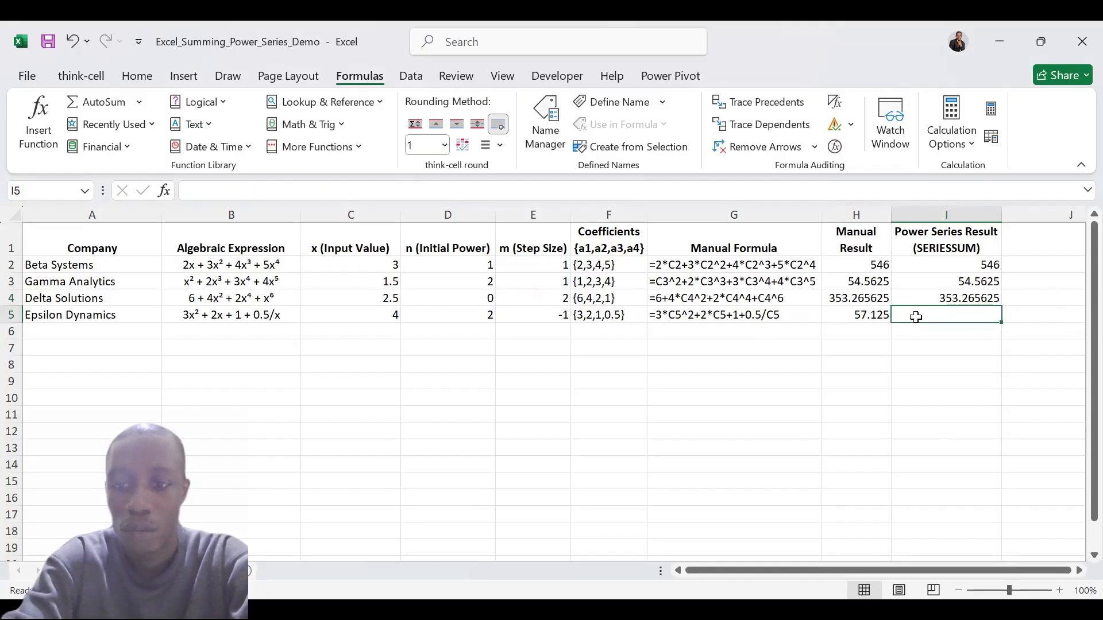
pyautogui.write('=')
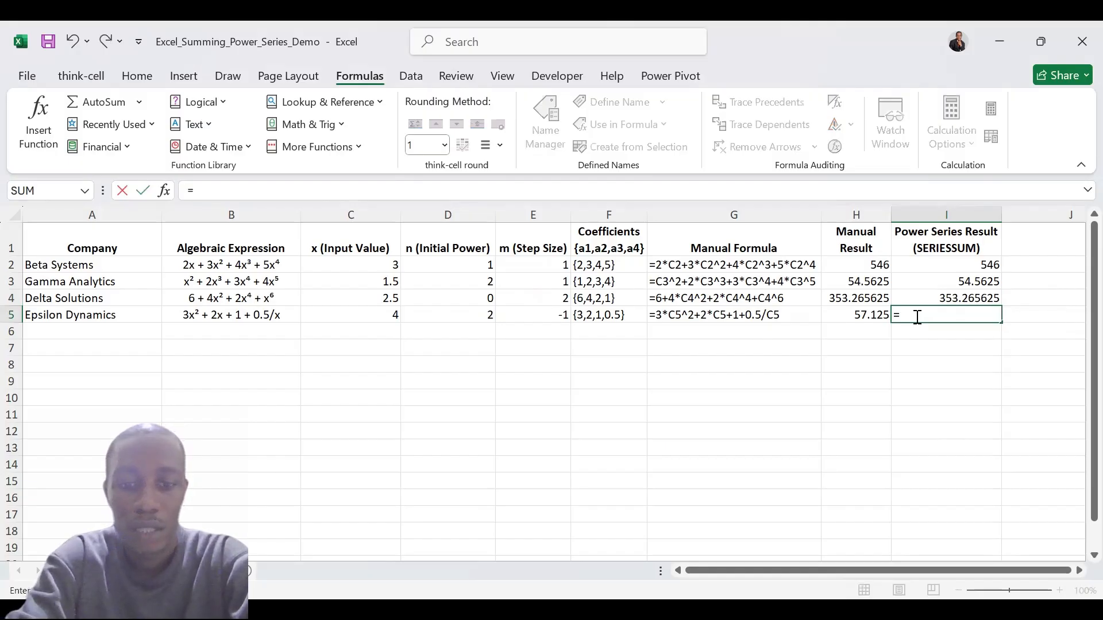
pyautogui.write('seriessum')
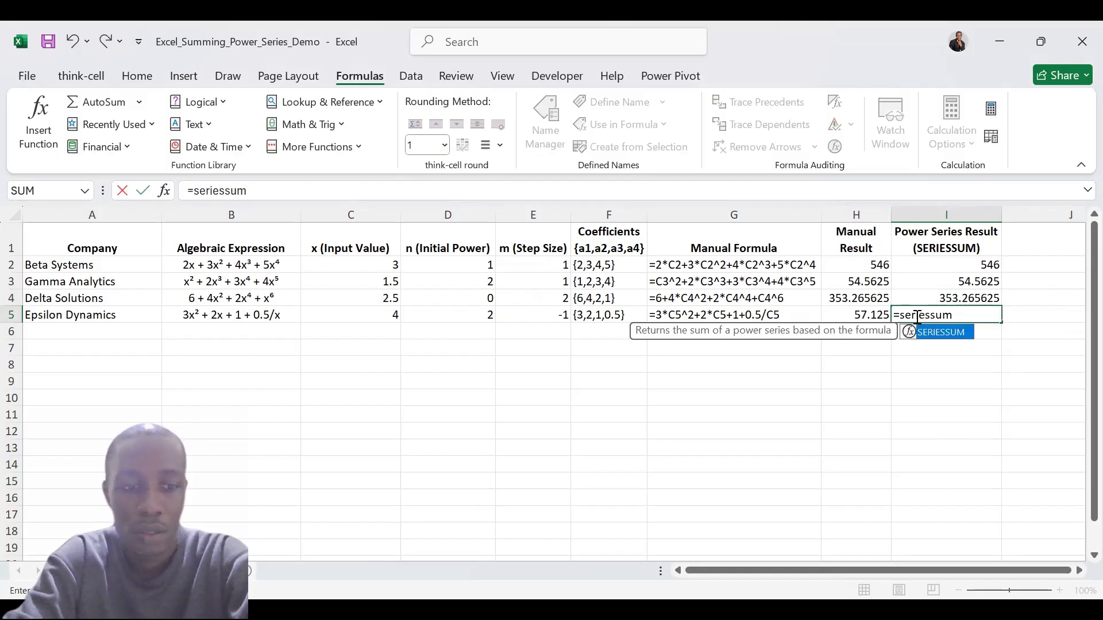
pyautogui.press('Tab')
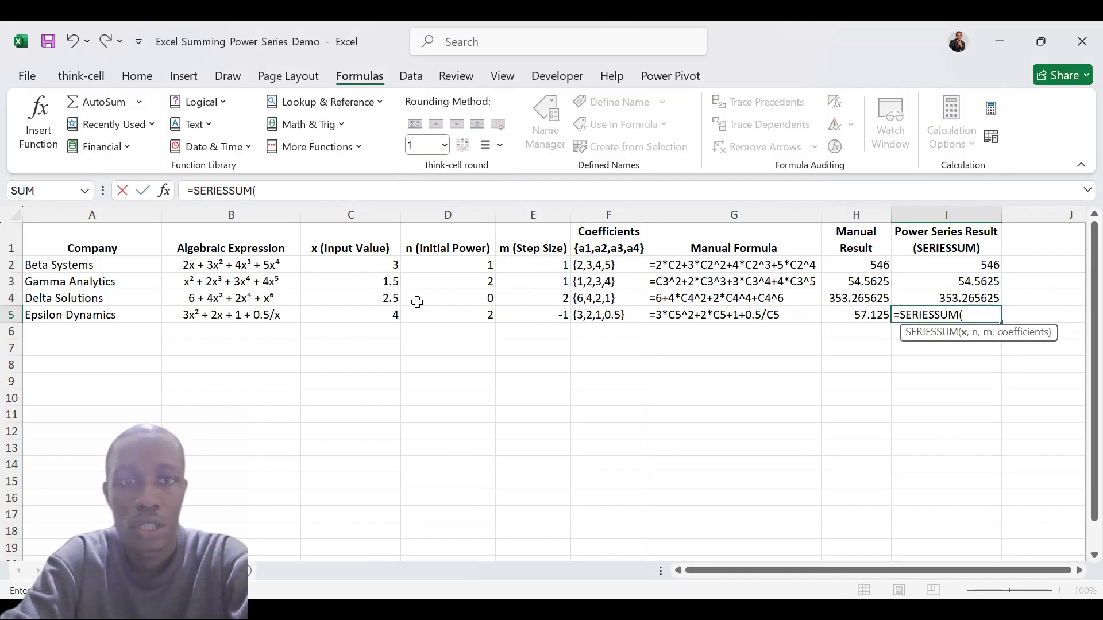
pyautogui.click(392, 314)
pyautogui.write(',')
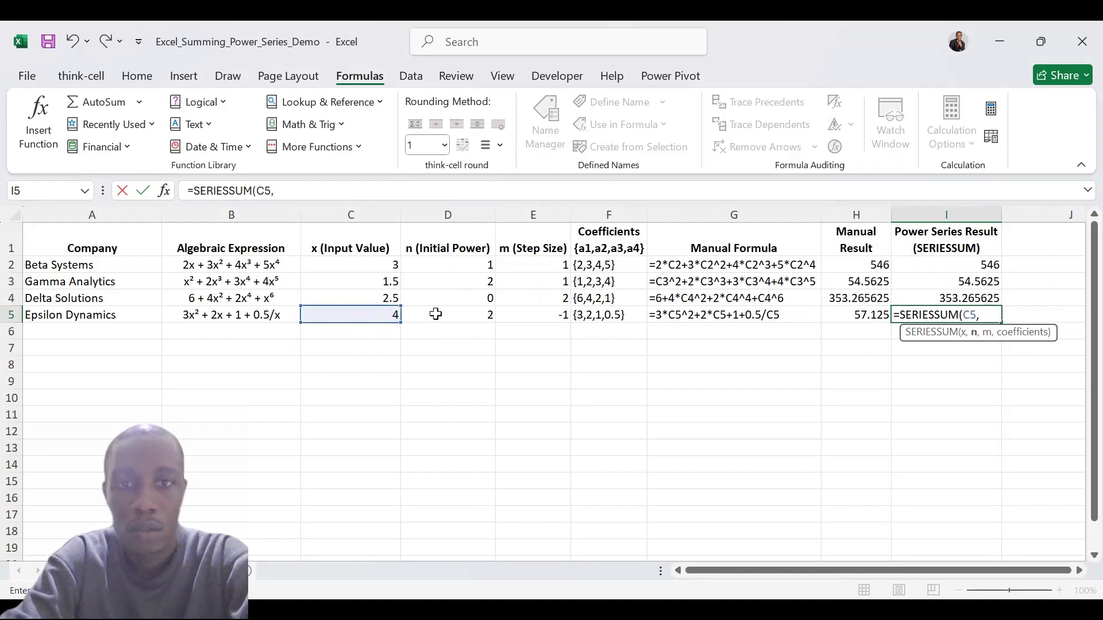
pyautogui.click(454, 316)
pyautogui.write(',')
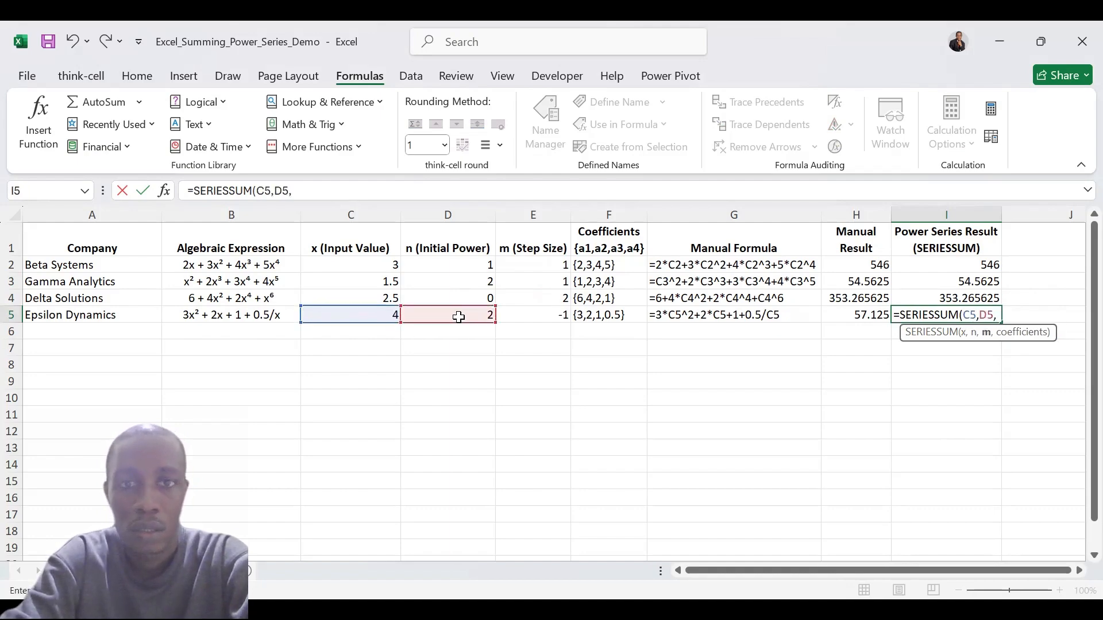
pyautogui.click(518, 324)
pyautogui.click(522, 313)
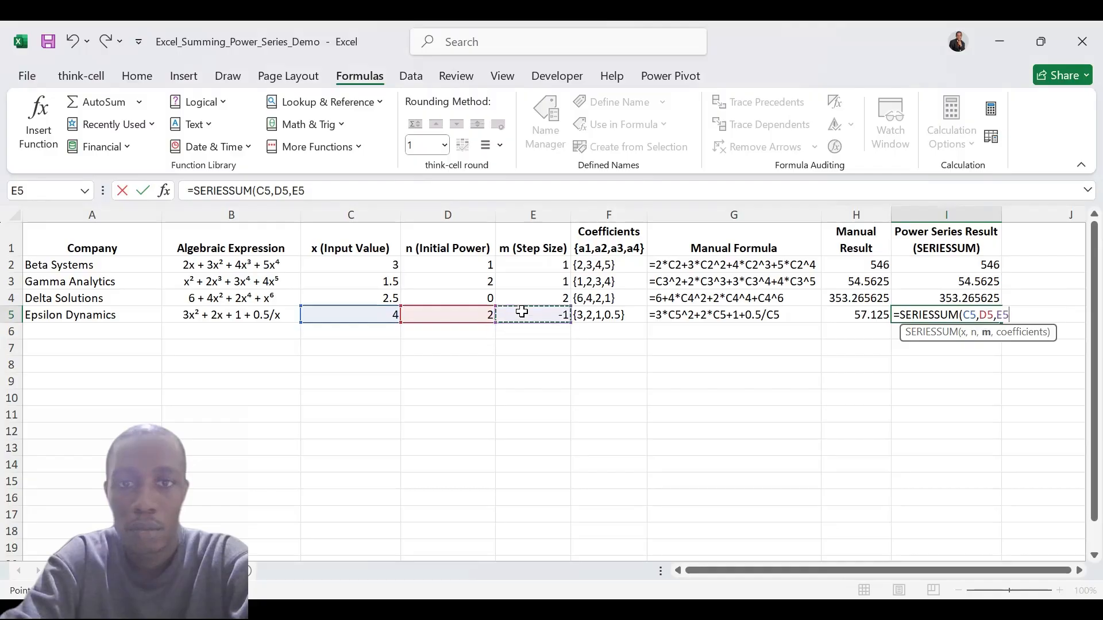
pyautogui.write(',')
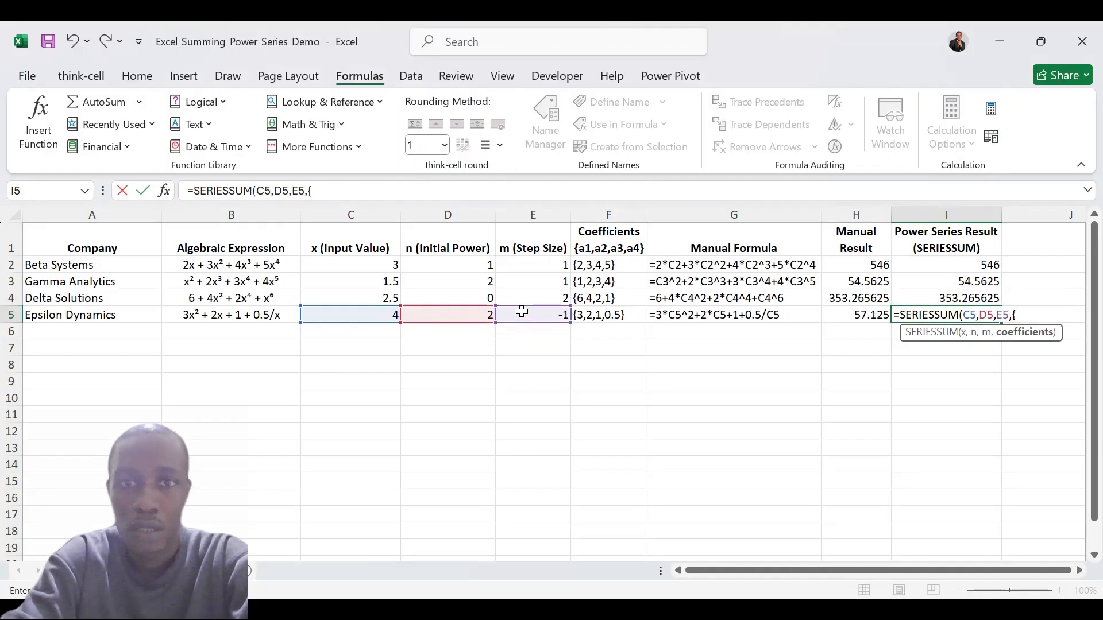
pyautogui.write('{3,2')
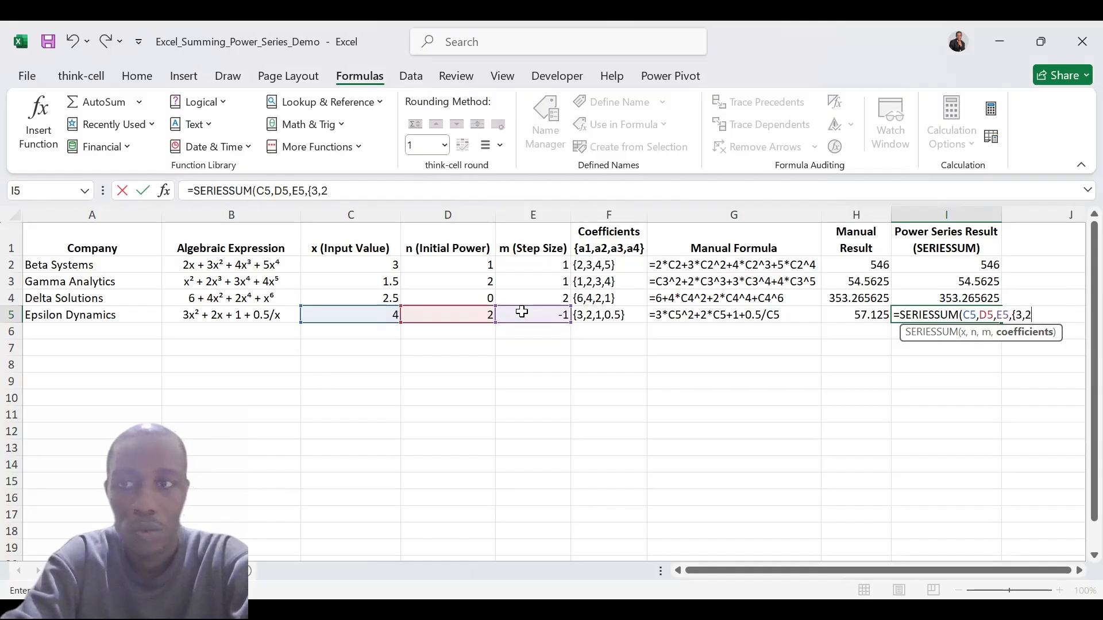
pyautogui.write(',1,0')
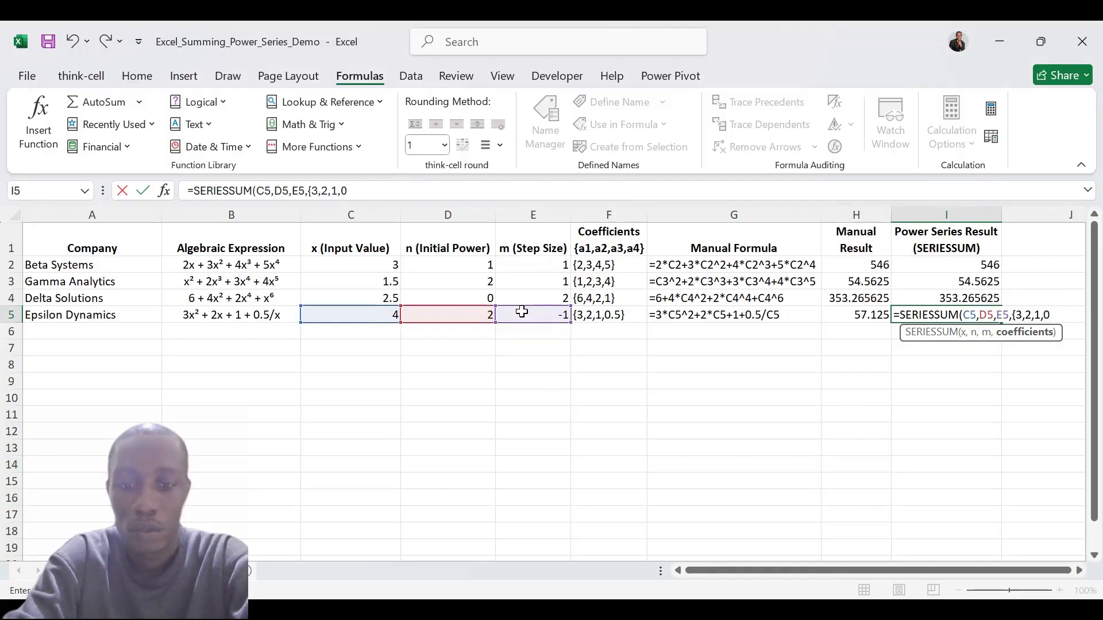
pyautogui.write('.5')
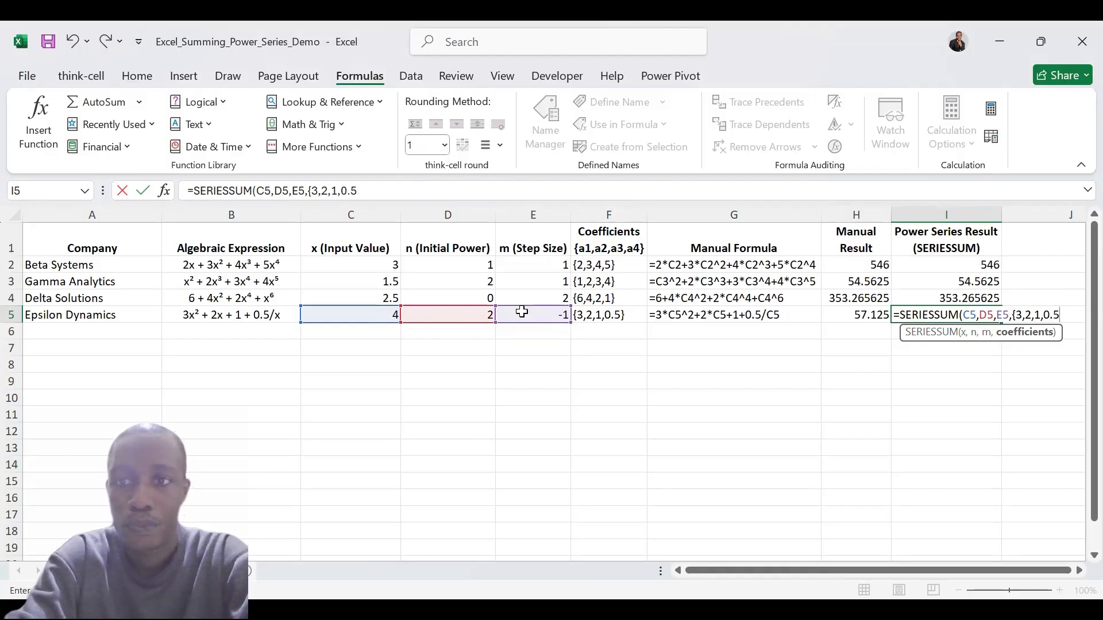
pyautogui.write('})')
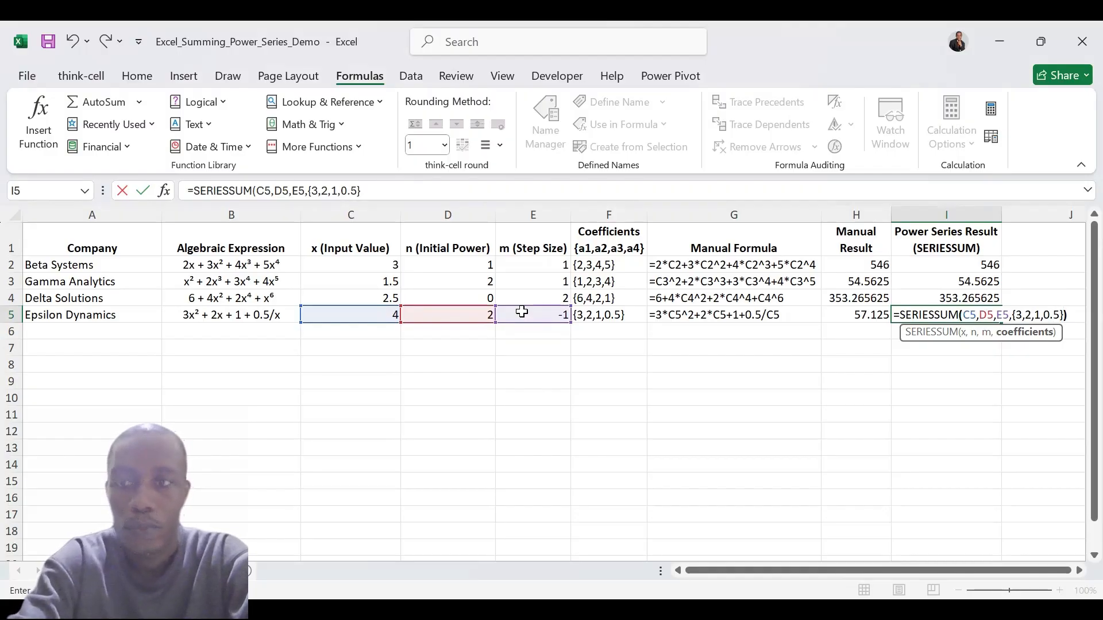
pyautogui.hotkey('ctrl', 'Return')
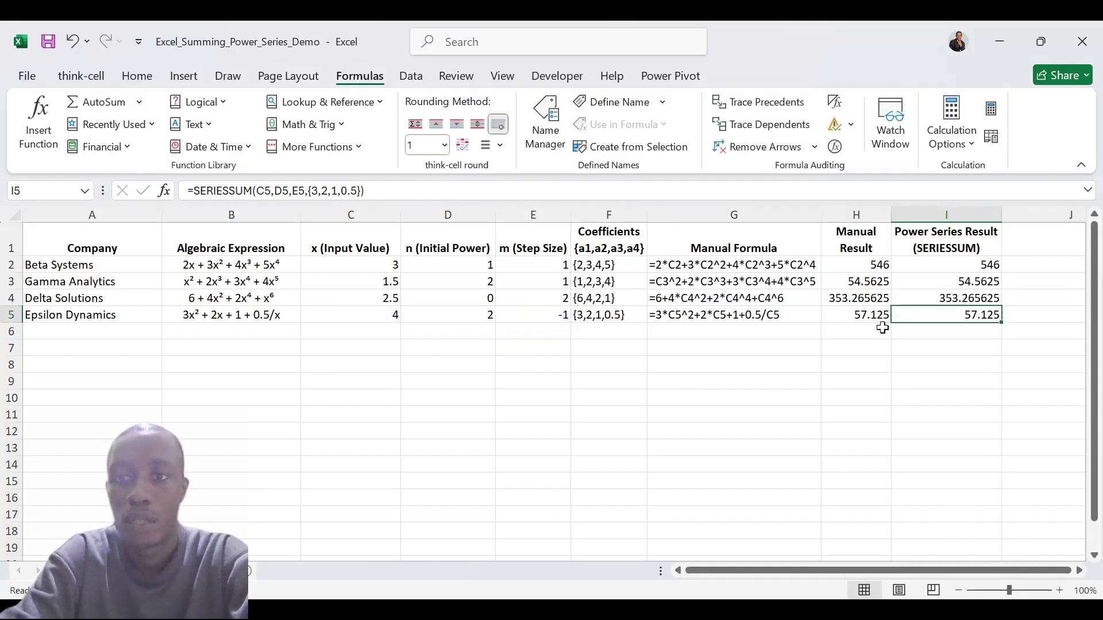